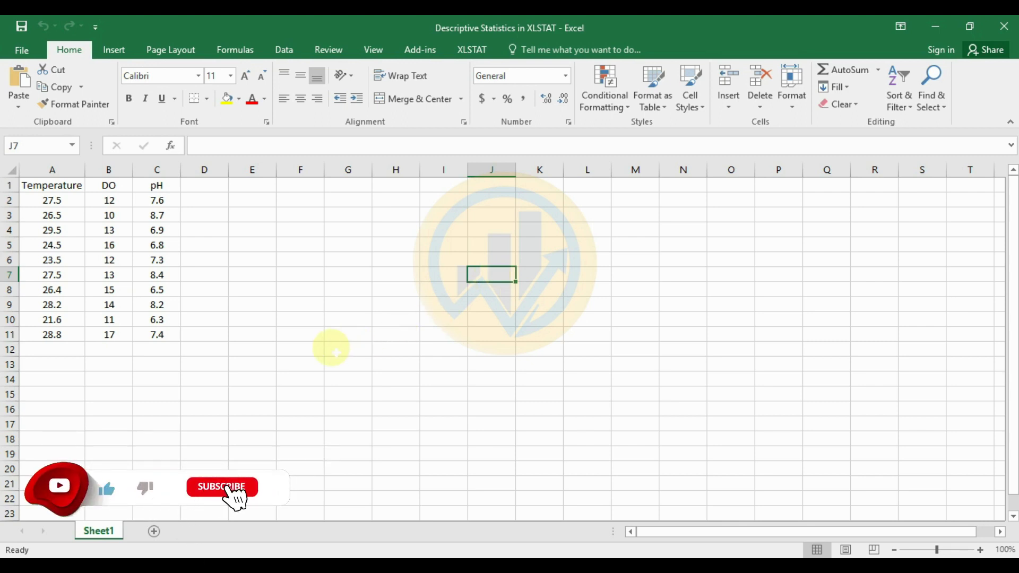
Step: Select the Temperature, DO and pH data in A1:C11, then clear the selection
{"action": "left_click_drag", "start_coordinate": [50, 185], "coordinate": [148, 340]}
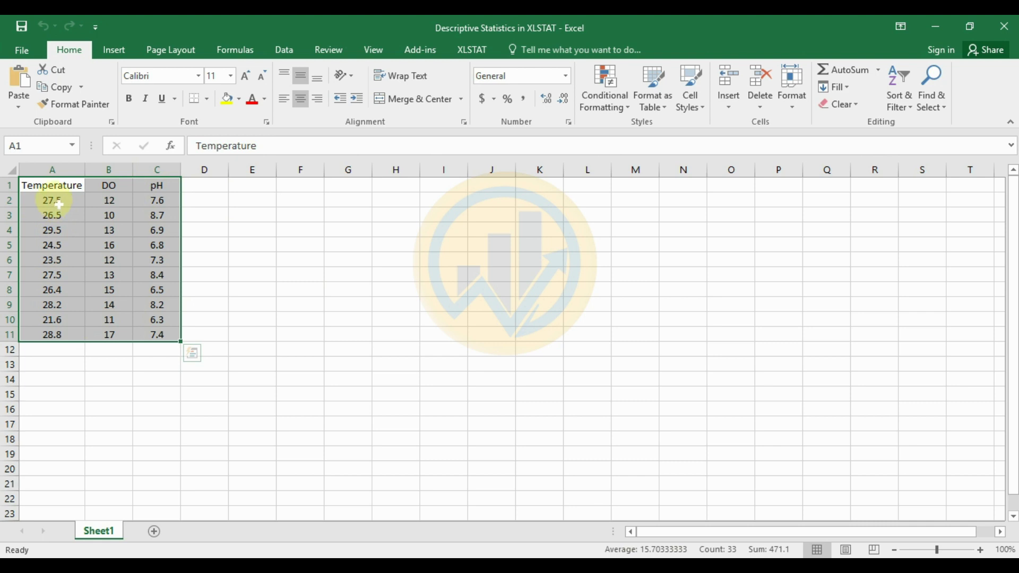
{"action": "left_click", "coordinate": [60, 171]}
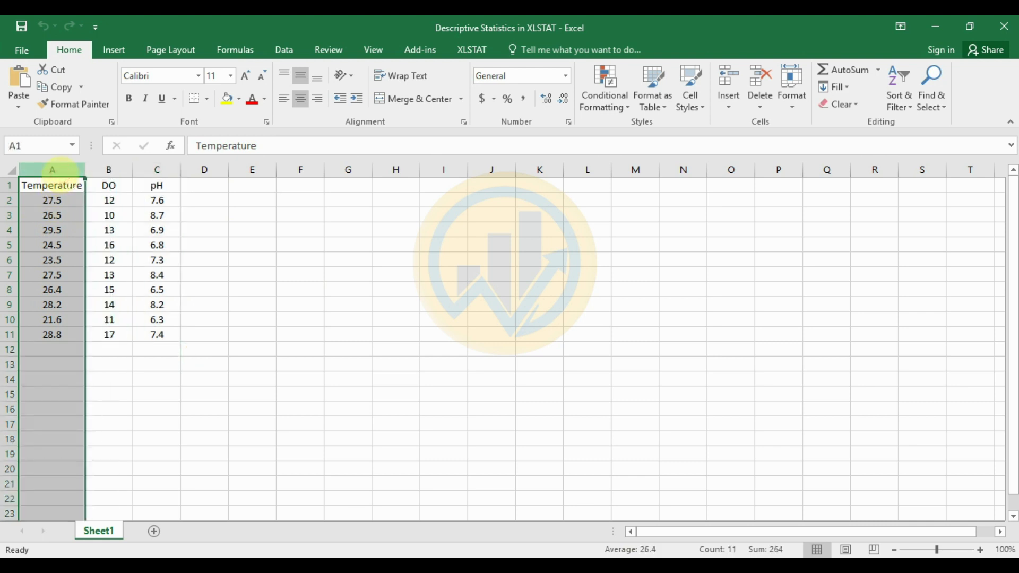
{"action": "left_click", "coordinate": [109, 169]}
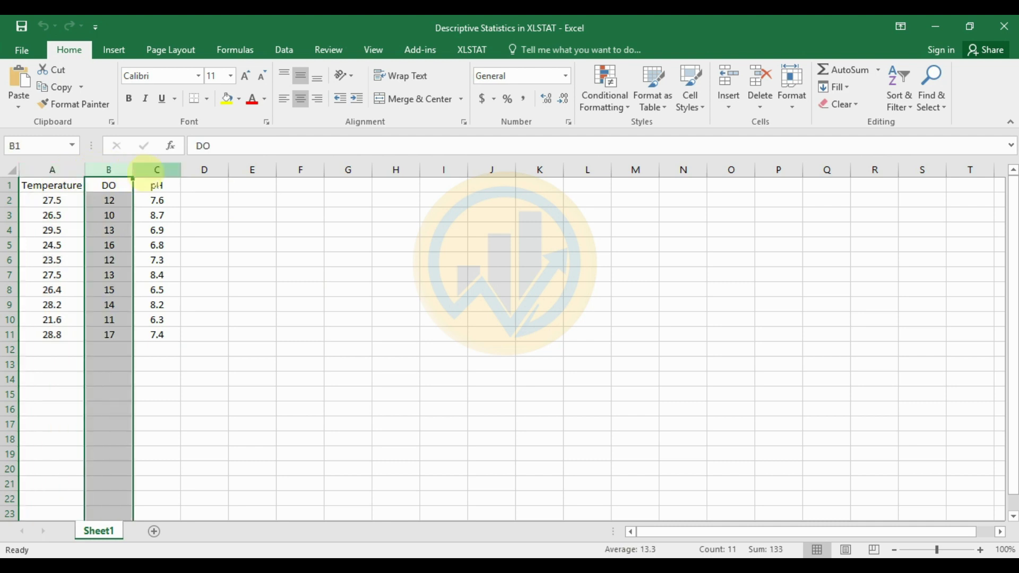
{"action": "left_click", "coordinate": [157, 169]}
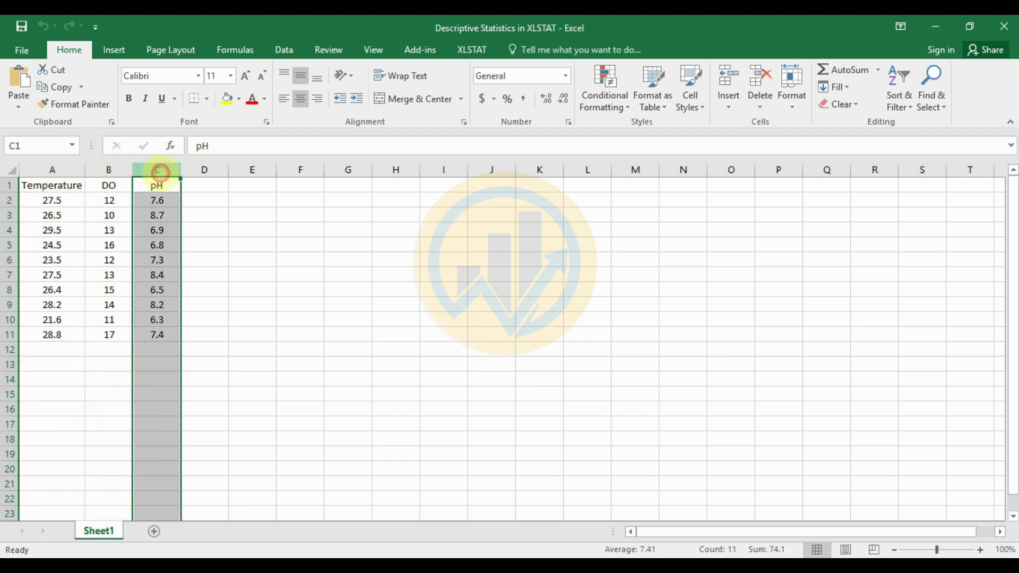
{"action": "left_click", "coordinate": [282, 271]}
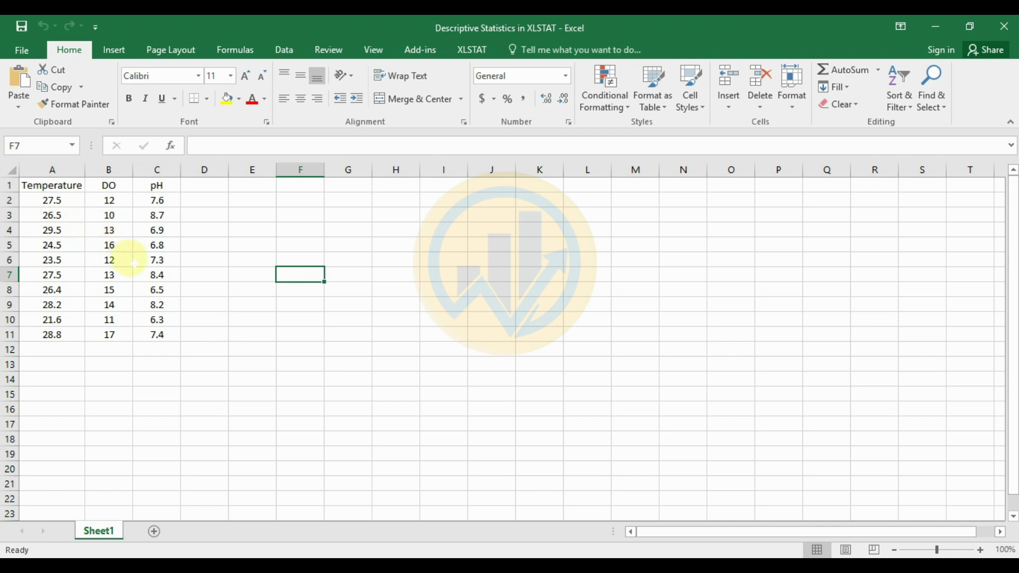
Step: Launch XLSTAT Descriptive statistics with Quantitative data set to Sheet1!$A$1:$C$11
{"action": "left_click", "coordinate": [486, 52]}
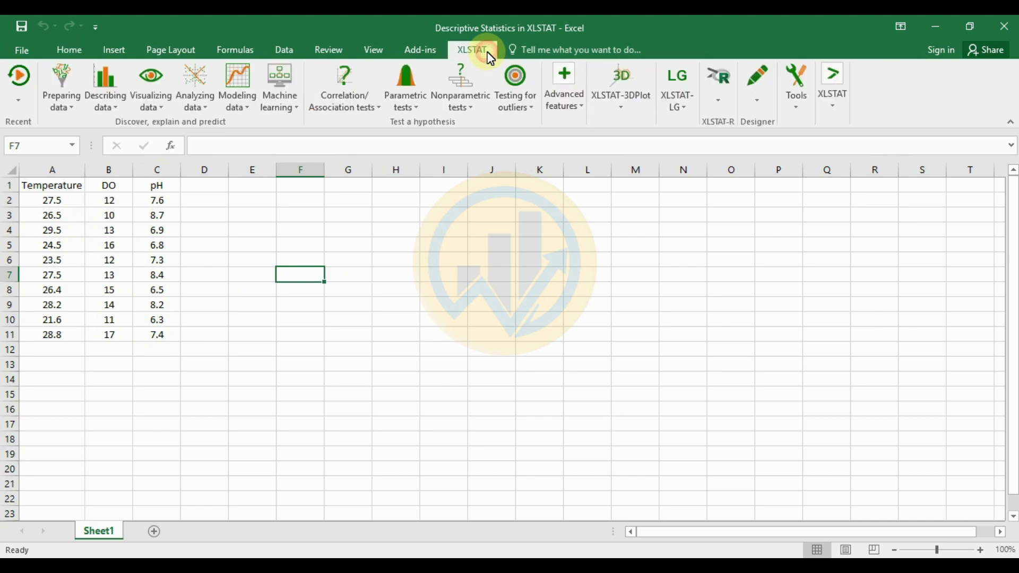
{"action": "left_click", "coordinate": [120, 108]}
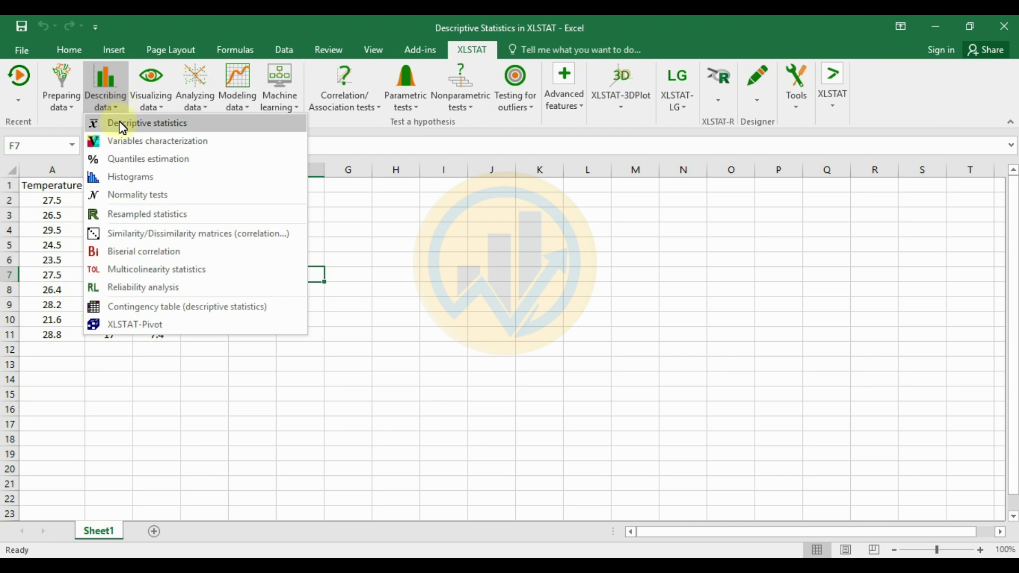
{"action": "left_click", "coordinate": [147, 127]}
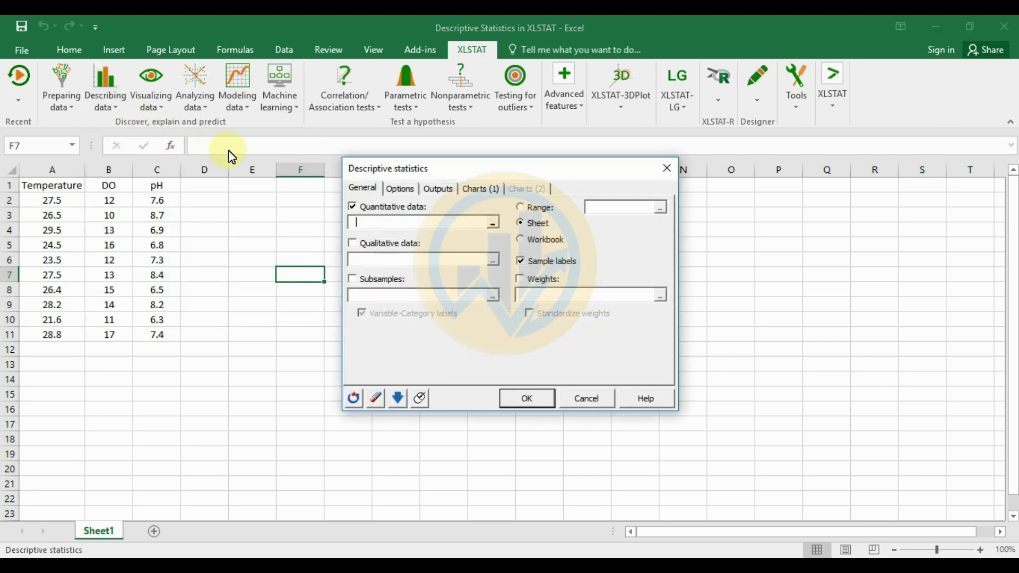
{"action": "left_click_drag", "start_coordinate": [469, 174], "coordinate": [509, 168]}
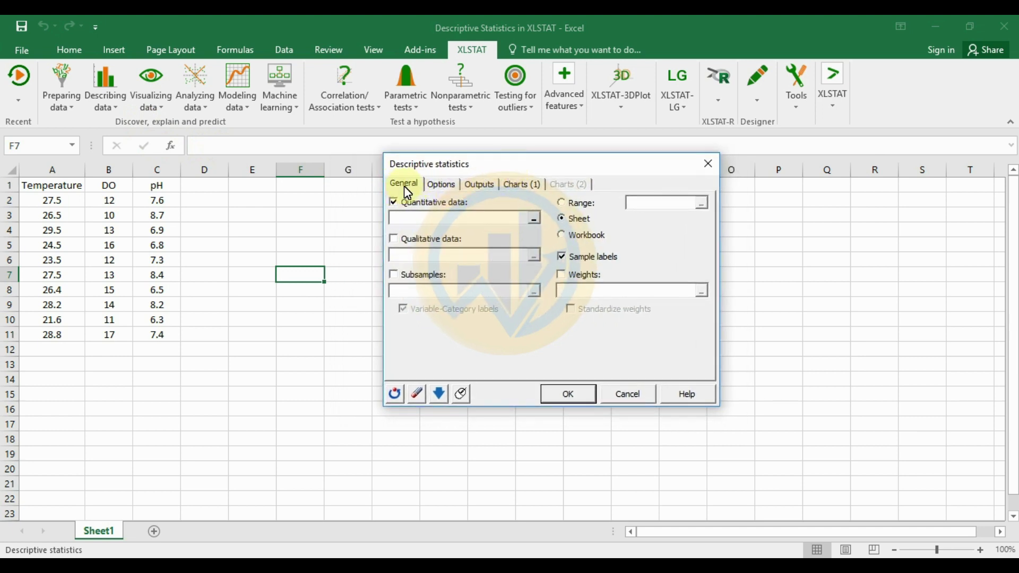
{"action": "left_click", "coordinate": [404, 218]}
{"action": "left_click", "coordinate": [534, 218]}
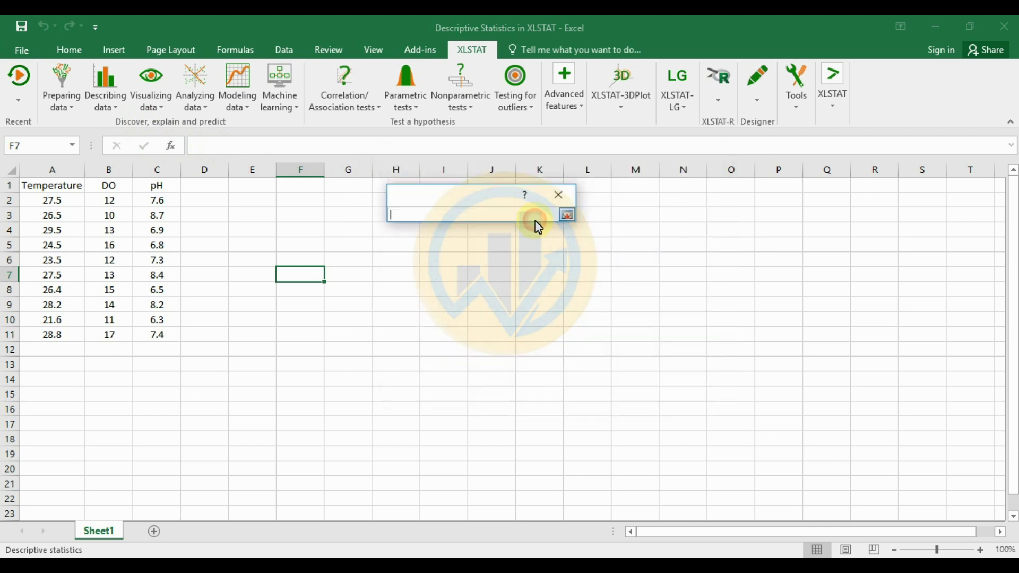
{"action": "left_click_drag", "start_coordinate": [40, 186], "coordinate": [160, 336]}
{"action": "left_click", "coordinate": [567, 215]}
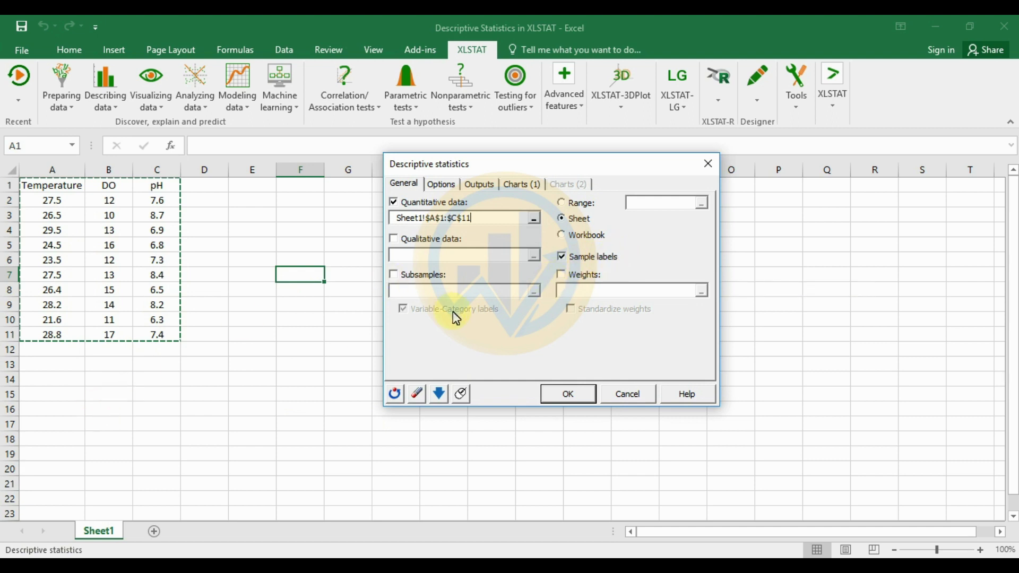
Step: Leave both Descriptive statistics and Charts checked on the Options tab, then view the Outputs list
{"action": "left_click", "coordinate": [451, 187]}
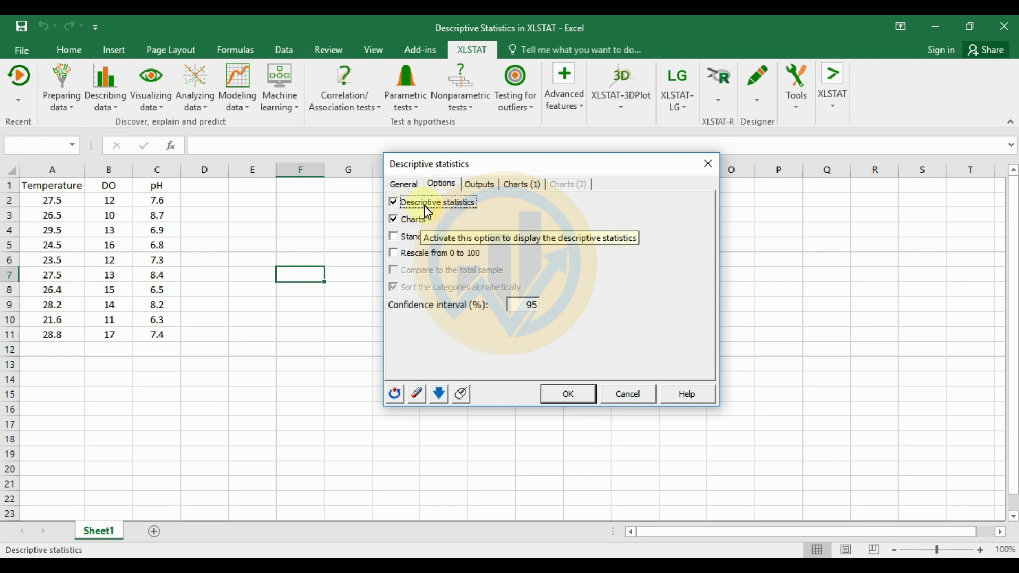
{"action": "left_click", "coordinate": [393, 207]}
{"action": "left_click", "coordinate": [394, 205]}
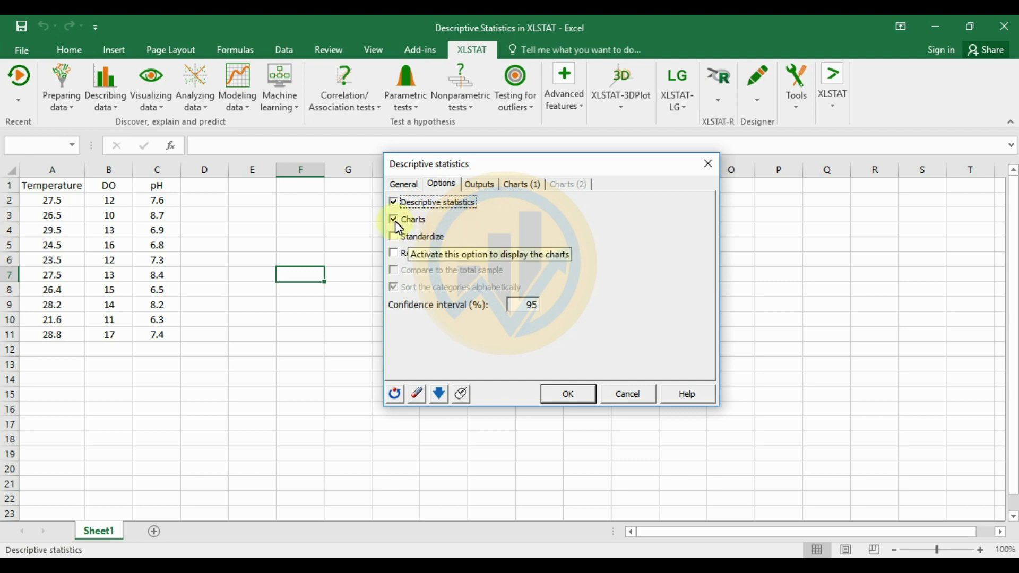
{"action": "left_click", "coordinate": [394, 221]}
{"action": "left_click", "coordinate": [395, 220]}
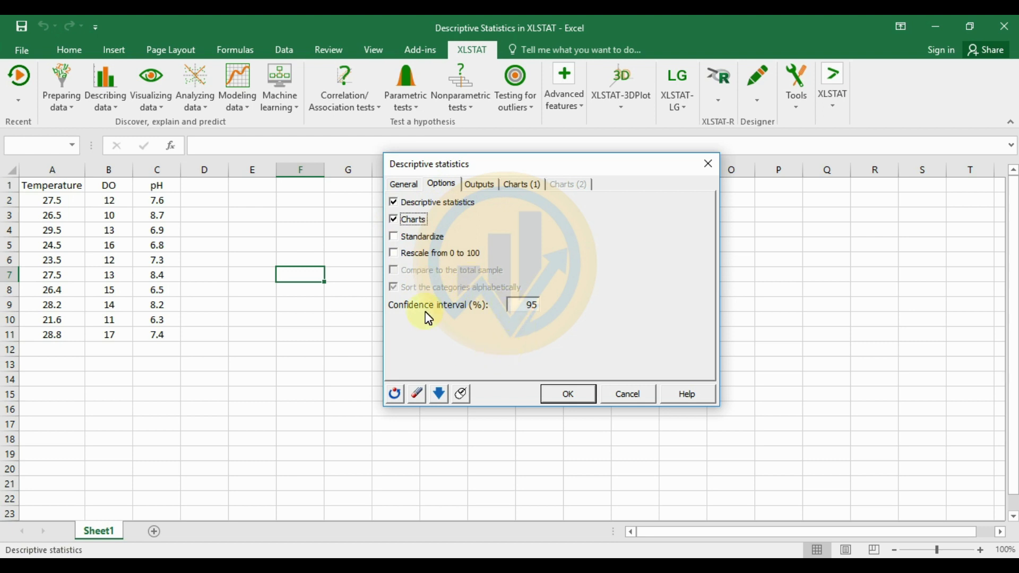
{"action": "left_click", "coordinate": [478, 184]}
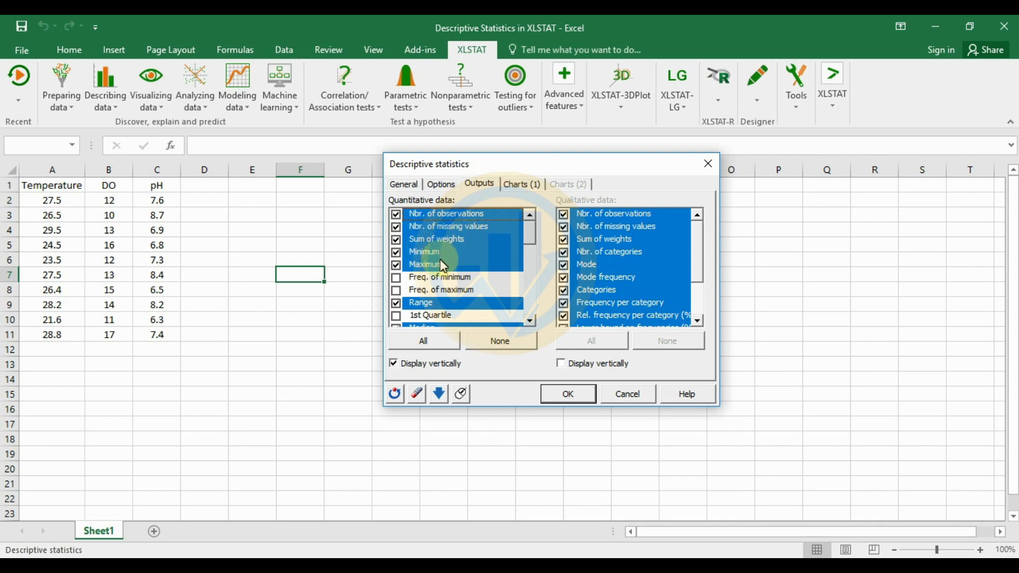
Step: Leave Skewness (Pearson) and Standard deviation (n-1) unchanged, then view Charts (1) with Box plots ticked
{"action": "left_click_drag", "start_coordinate": [530, 235], "coordinate": [531, 282]}
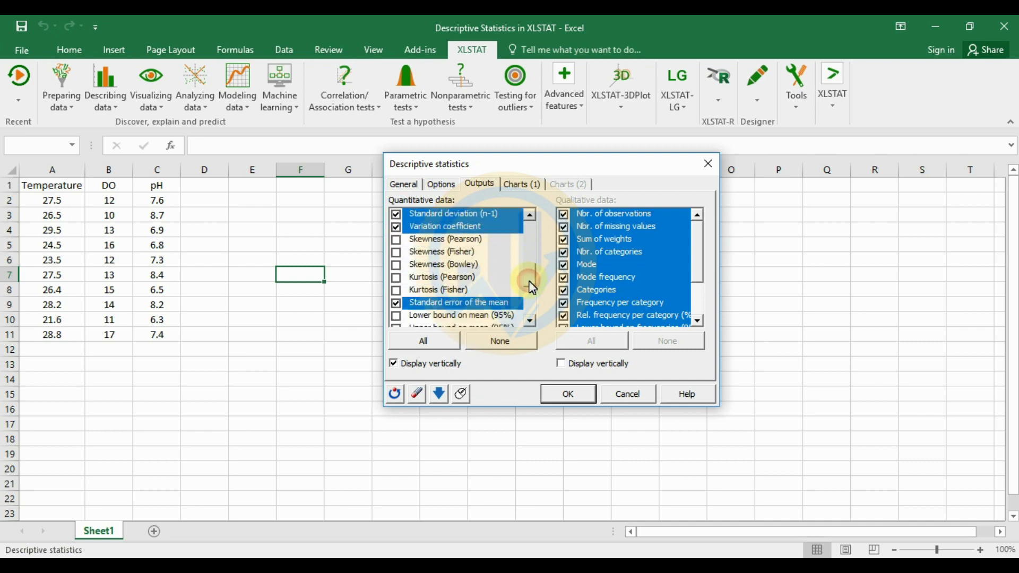
{"action": "left_click", "coordinate": [396, 240]}
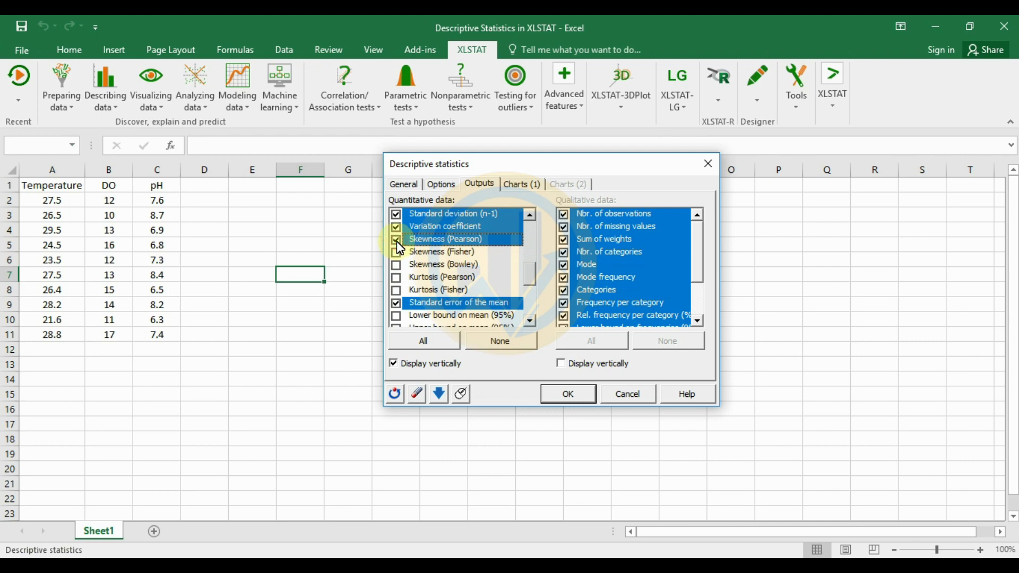
{"action": "left_click", "coordinate": [397, 241]}
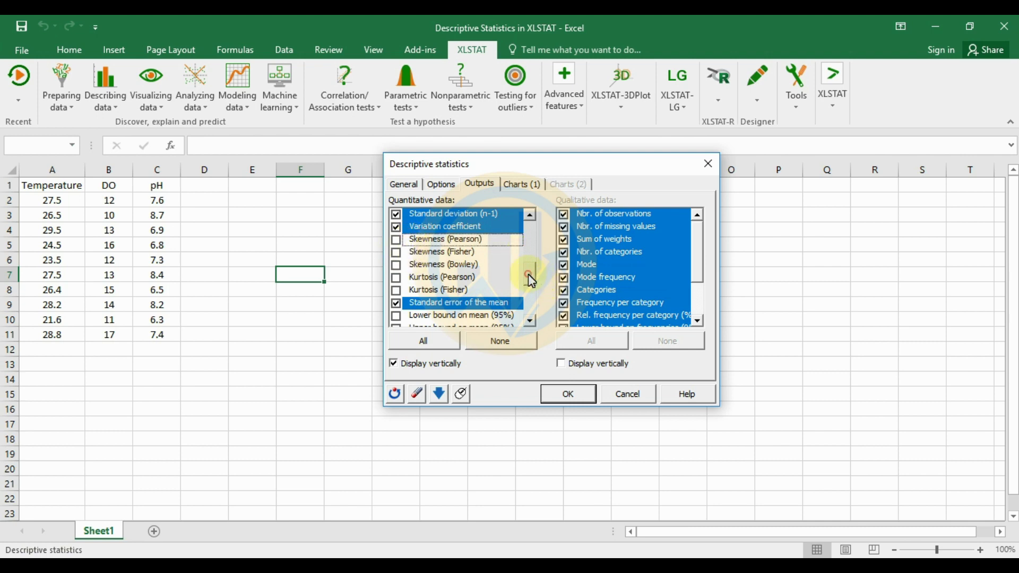
{"action": "scroll", "coordinate": [527, 274], "scroll_direction": "up", "scroll_amount": 1}
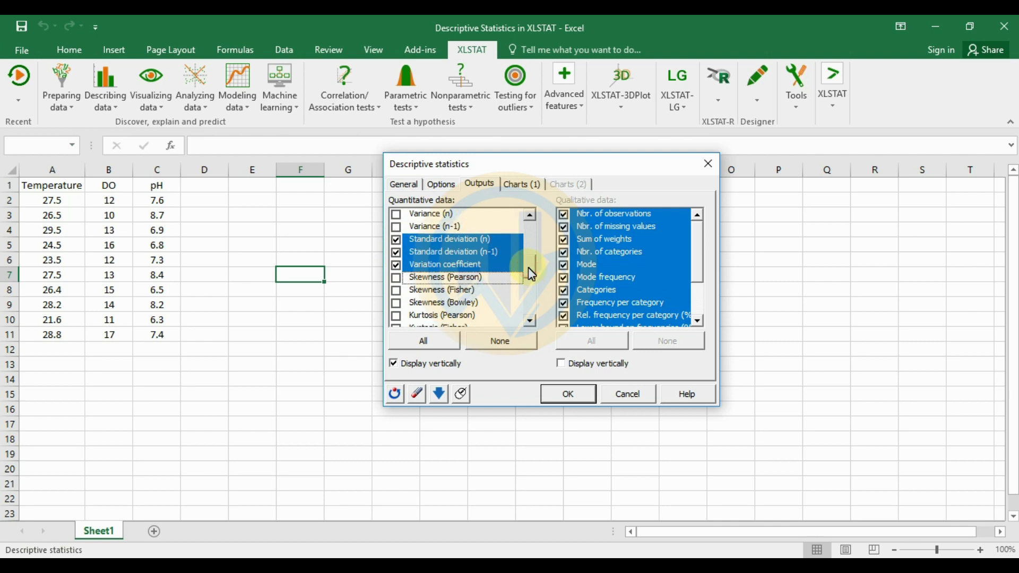
{"action": "left_click", "coordinate": [396, 256]}
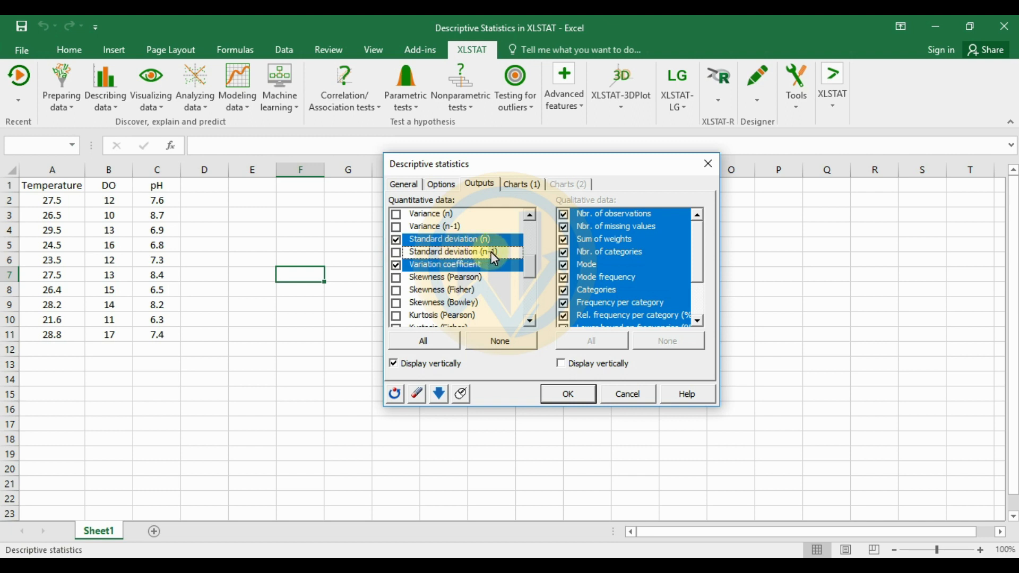
{"action": "left_click", "coordinate": [396, 253]}
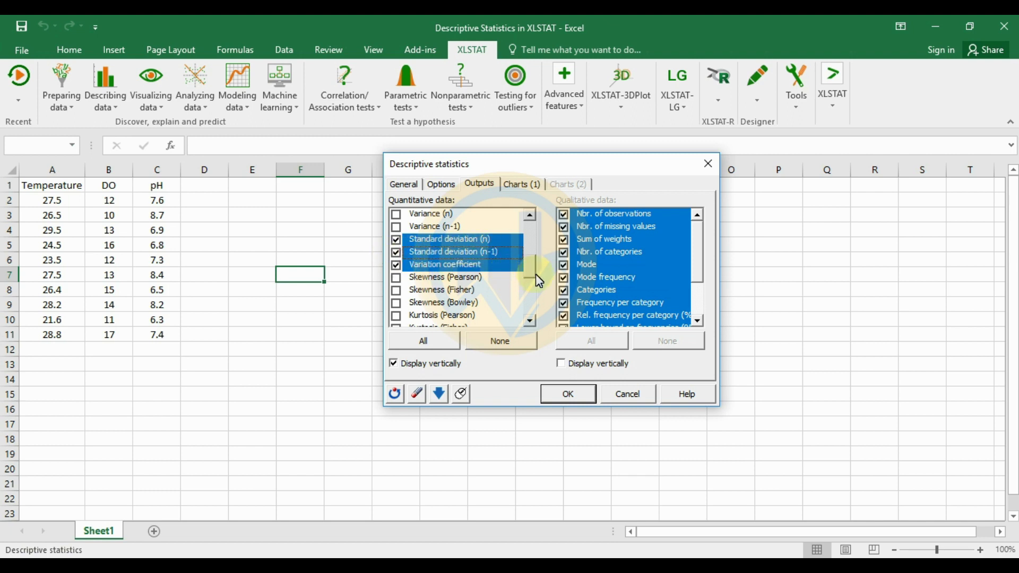
{"action": "scroll", "coordinate": [531, 275], "scroll_direction": "down", "scroll_amount": 5}
{"action": "scroll", "coordinate": [529, 314], "scroll_direction": "up", "scroll_amount": 3}
{"action": "left_click_drag", "start_coordinate": [531, 282], "coordinate": [537, 259]}
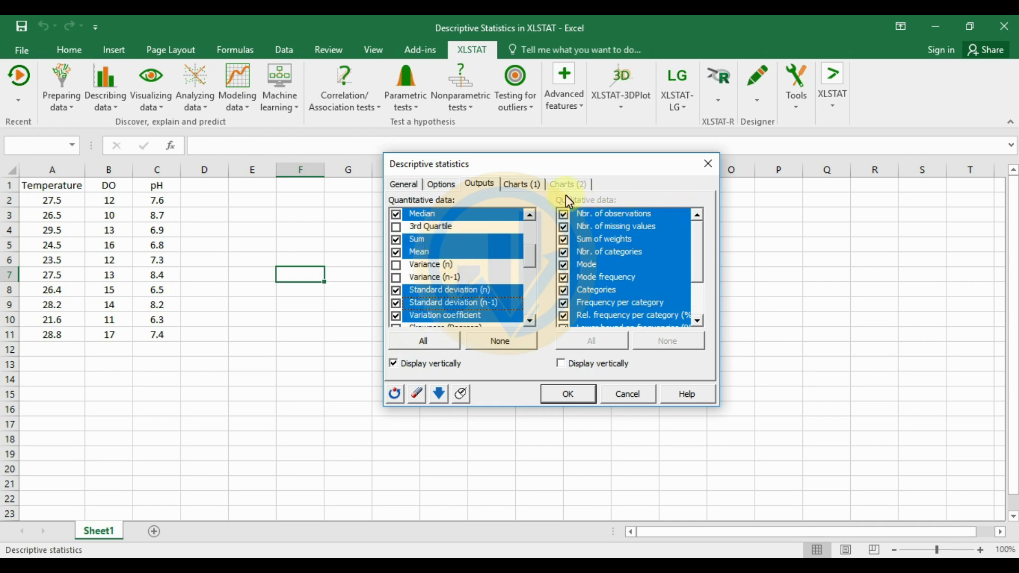
{"action": "left_click", "coordinate": [524, 184]}
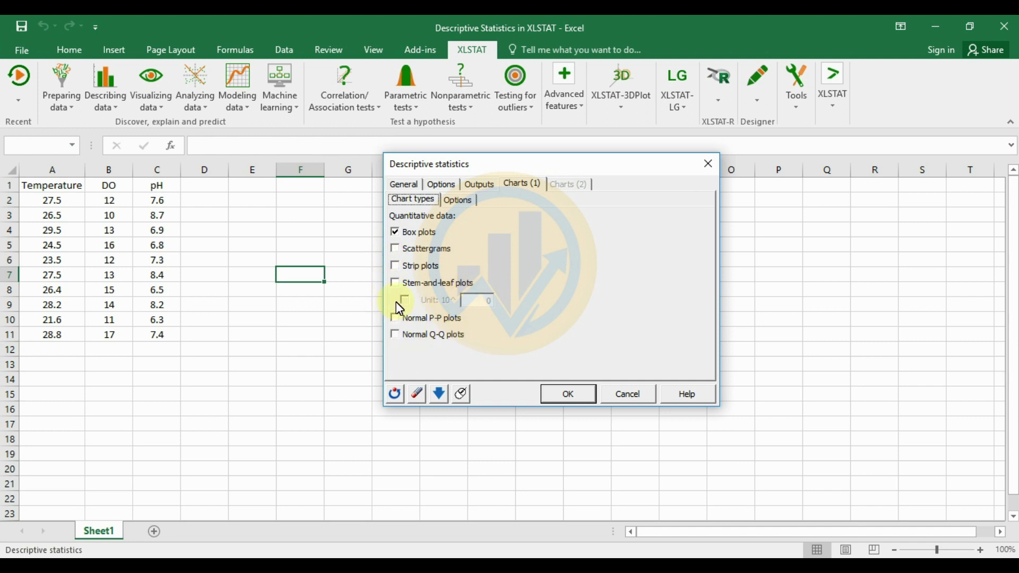
{"action": "left_click", "coordinate": [394, 334]}
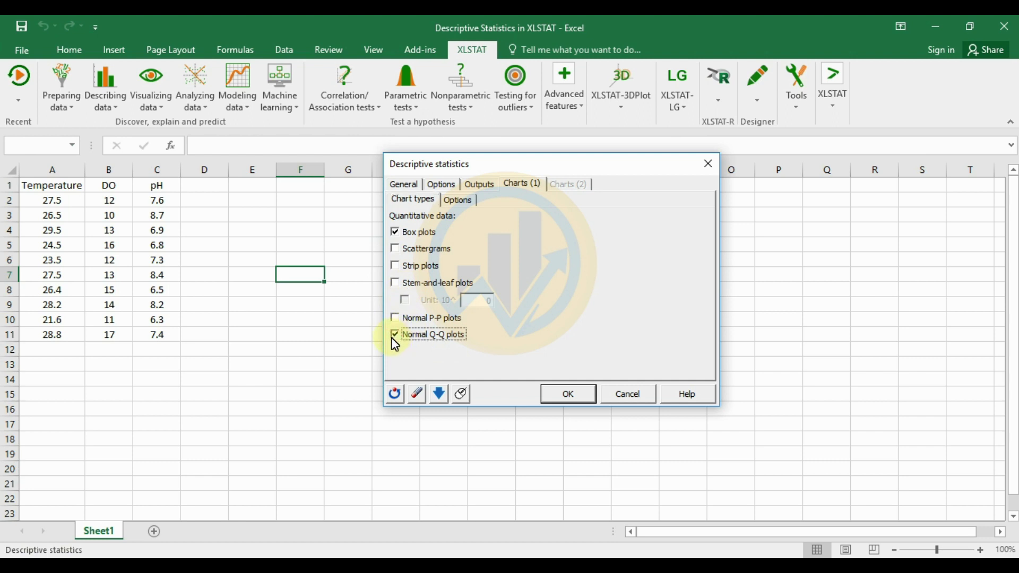
{"action": "left_click", "coordinate": [395, 335]}
{"action": "left_click", "coordinate": [401, 184]}
Step: Edit the Confidence interval (%) field on the Options tab, keeping it at 95
{"action": "left_click", "coordinate": [448, 185]}
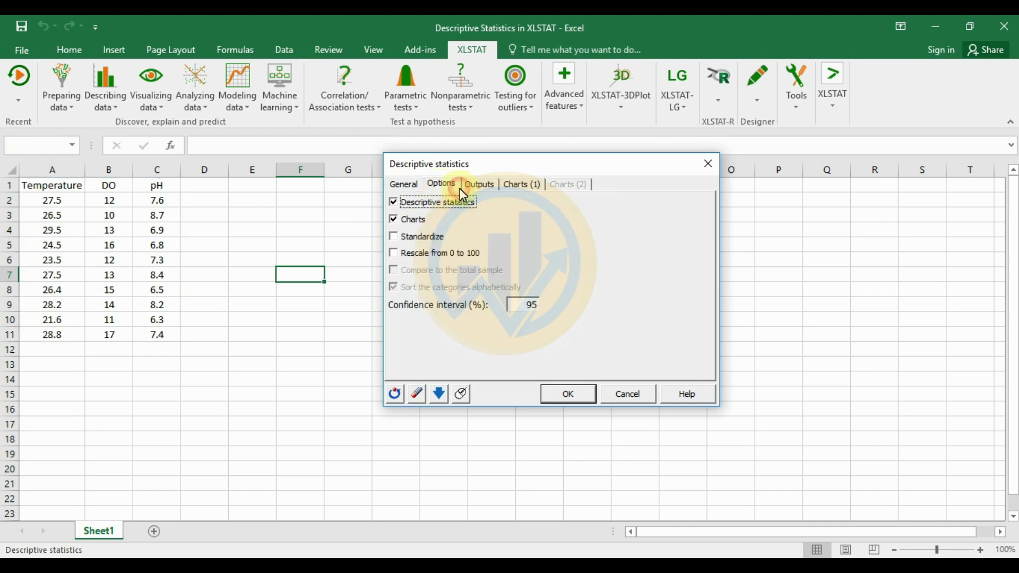
{"action": "left_click", "coordinate": [480, 185]}
{"action": "left_click", "coordinate": [451, 186]}
{"action": "left_click", "coordinate": [530, 305]}
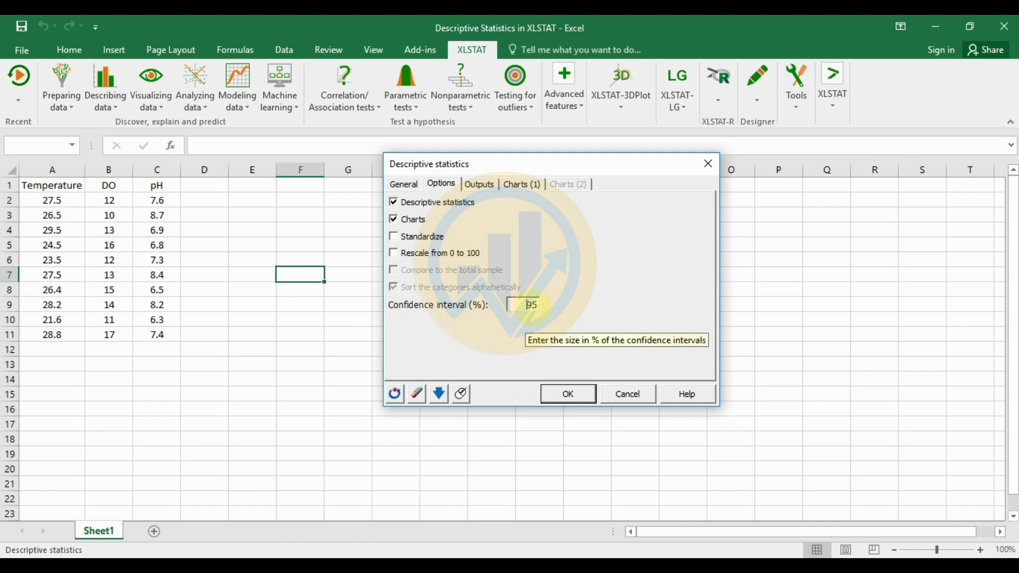
{"action": "key", "text": "BackSpace"}
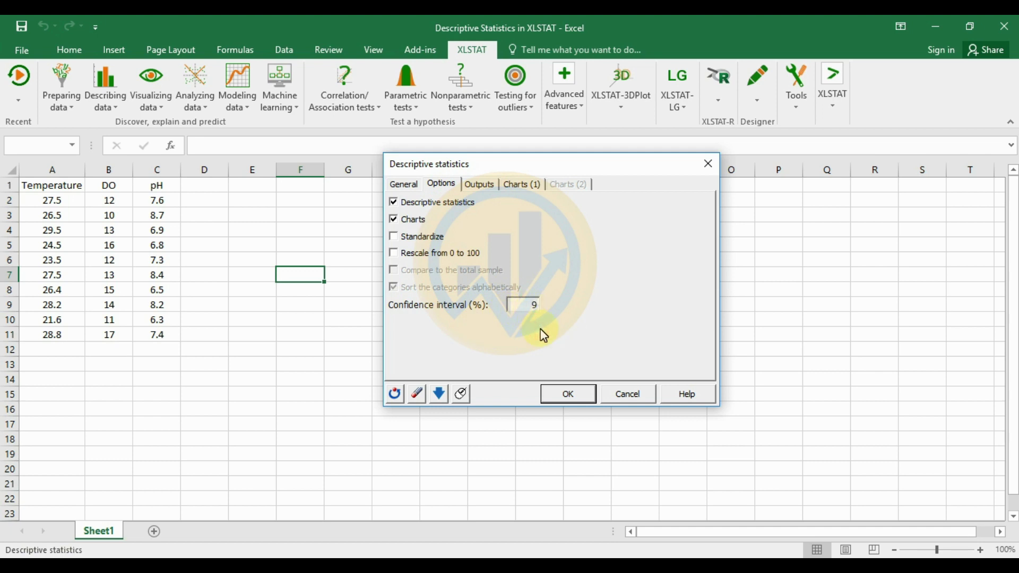
{"action": "type", "text": "9"}
{"action": "key", "text": "BackSpace"}
{"action": "type", "text": "0"}
{"action": "key", "text": "BackSpace"}
{"action": "left_click", "coordinate": [537, 306]}
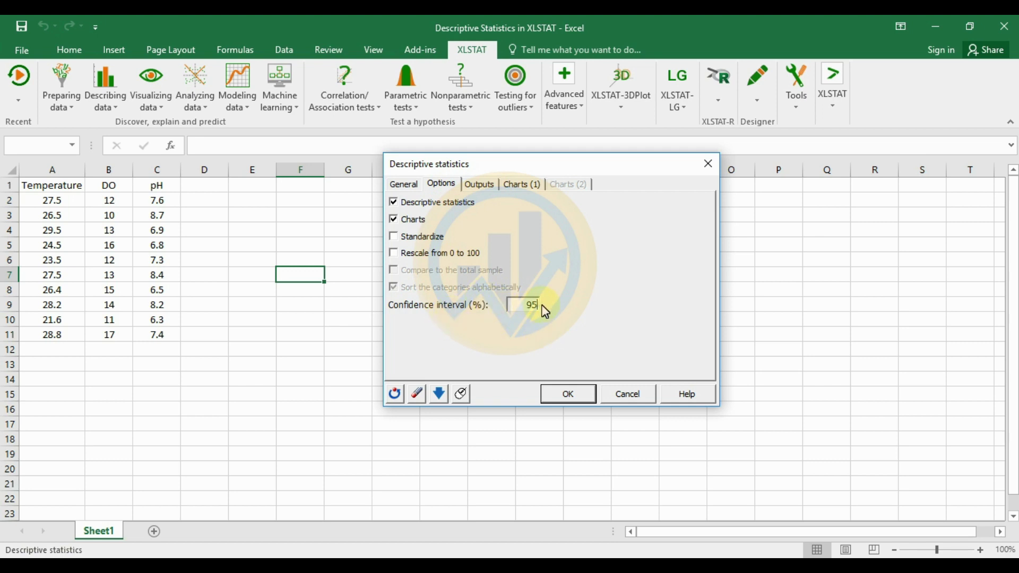
Step: Run the analysis and accept the 10-row by 3-column selection to create the Desc sheet
{"action": "left_click", "coordinate": [586, 398]}
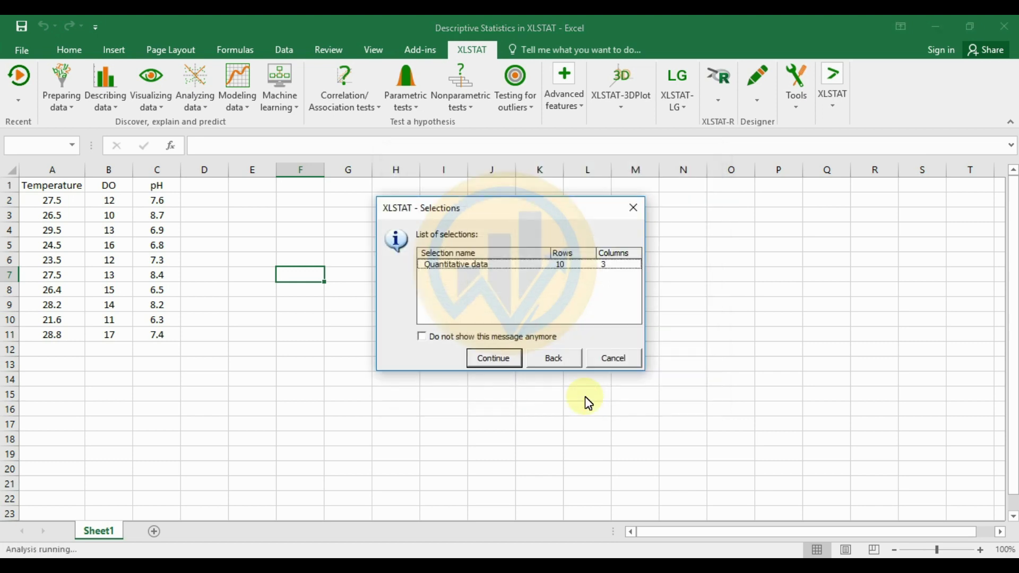
{"action": "mouse_move", "coordinate": [427, 218]}
{"action": "left_mouse_down"}
{"action": "mouse_move", "coordinate": [446, 212]}
{"action": "mouse_move", "coordinate": [433, 218]}
{"action": "left_mouse_up"}
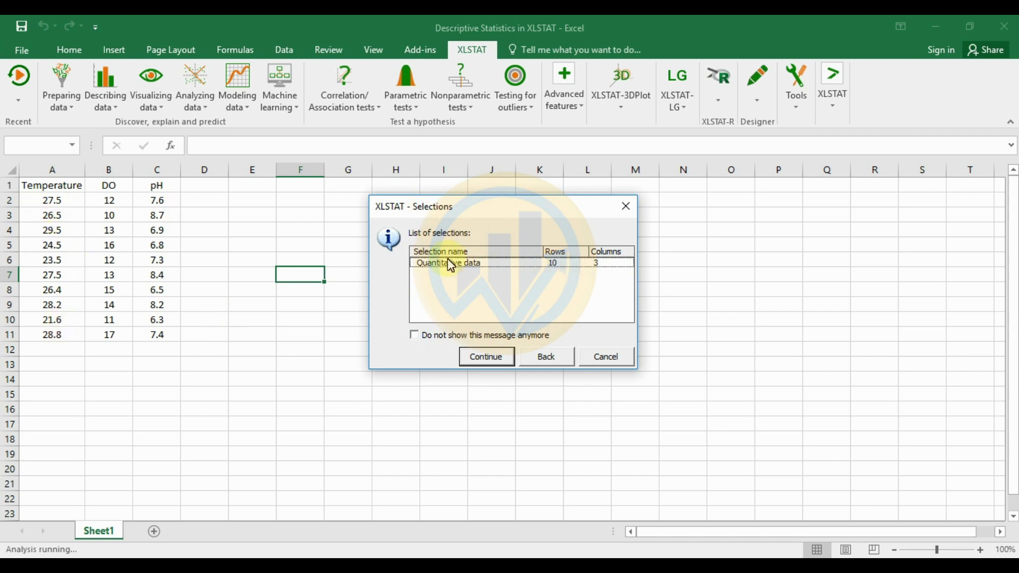
{"action": "left_click", "coordinate": [488, 357]}
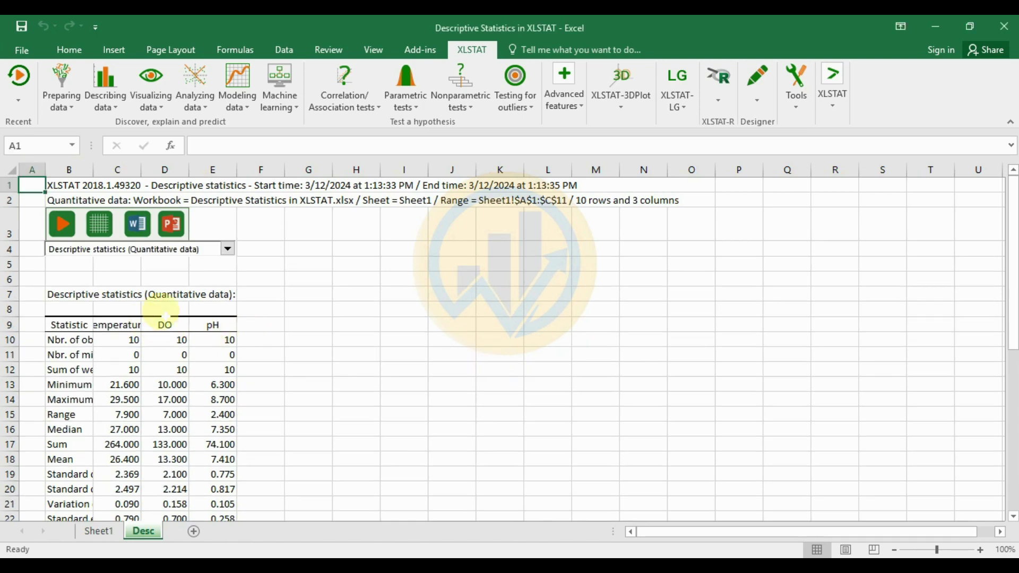
Step: Widen column B and auto-fit column C so statistic names and the Temperature heading show
{"action": "left_click_drag", "start_coordinate": [93, 168], "coordinate": [158, 170]}
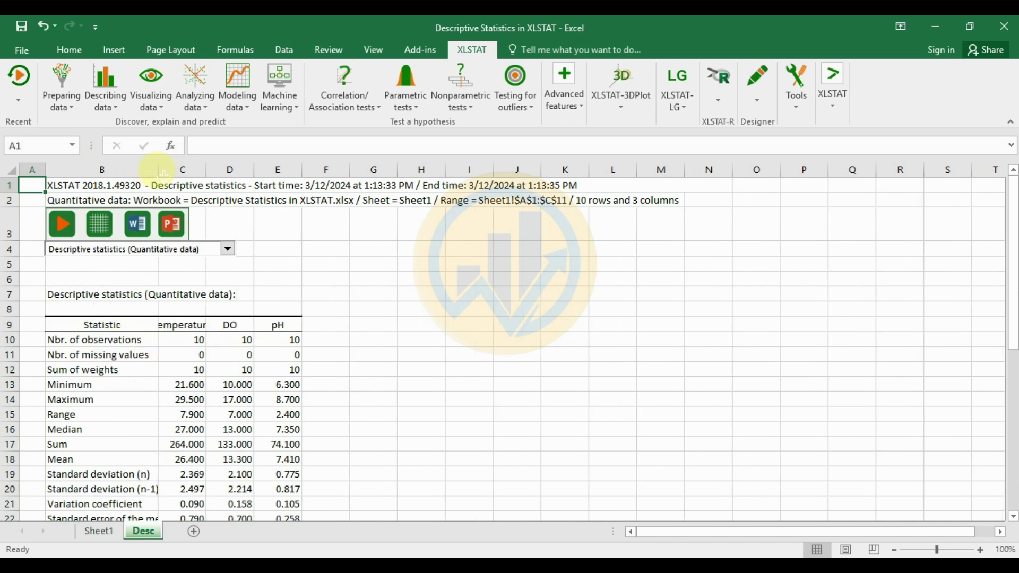
{"action": "scroll", "coordinate": [383, 350], "scroll_direction": "down", "scroll_amount": 2}
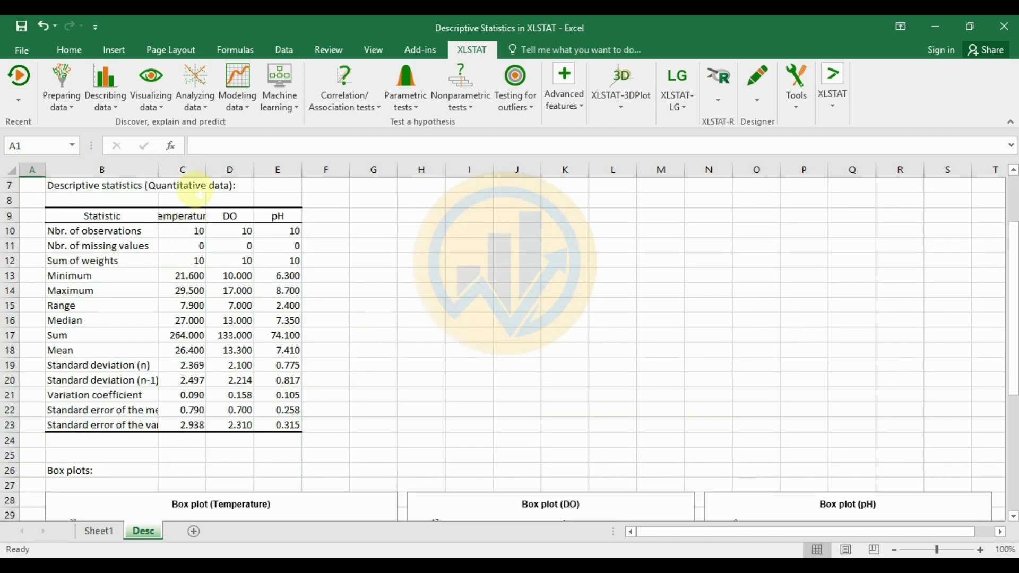
{"action": "double_click", "coordinate": [205, 170]}
{"action": "left_click", "coordinate": [202, 216]}
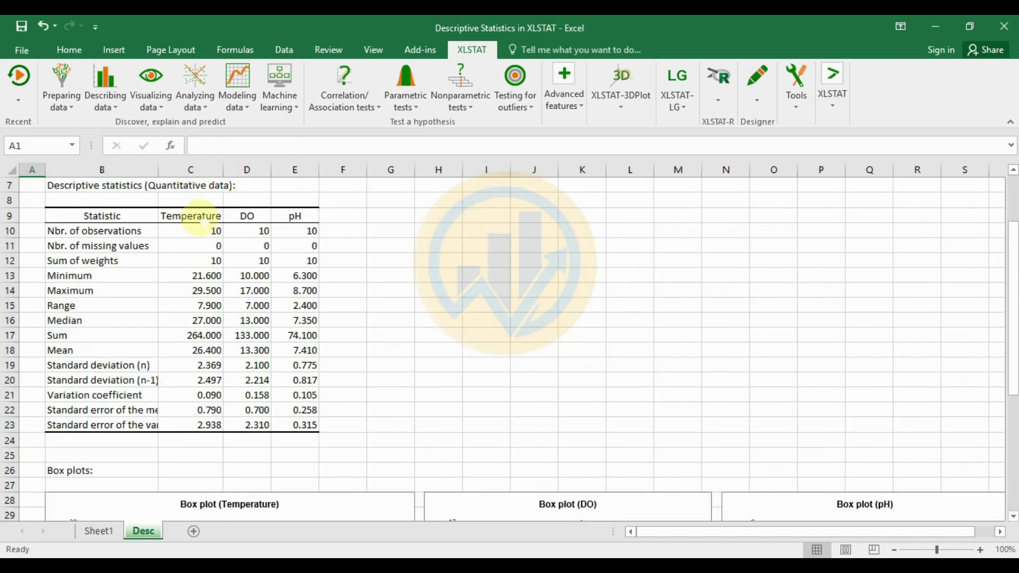
{"action": "left_click", "coordinate": [257, 216]}
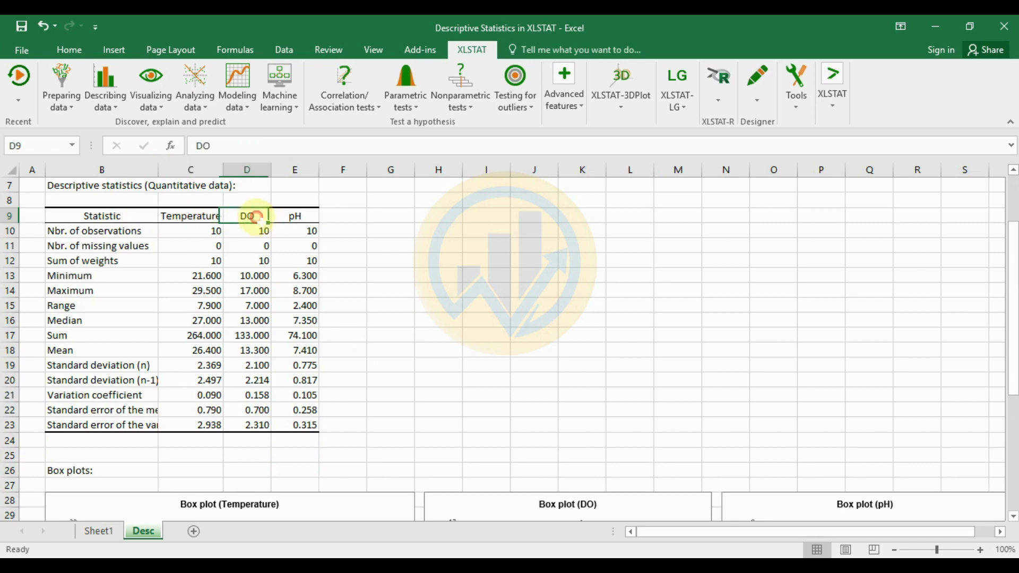
{"action": "left_click", "coordinate": [290, 216]}
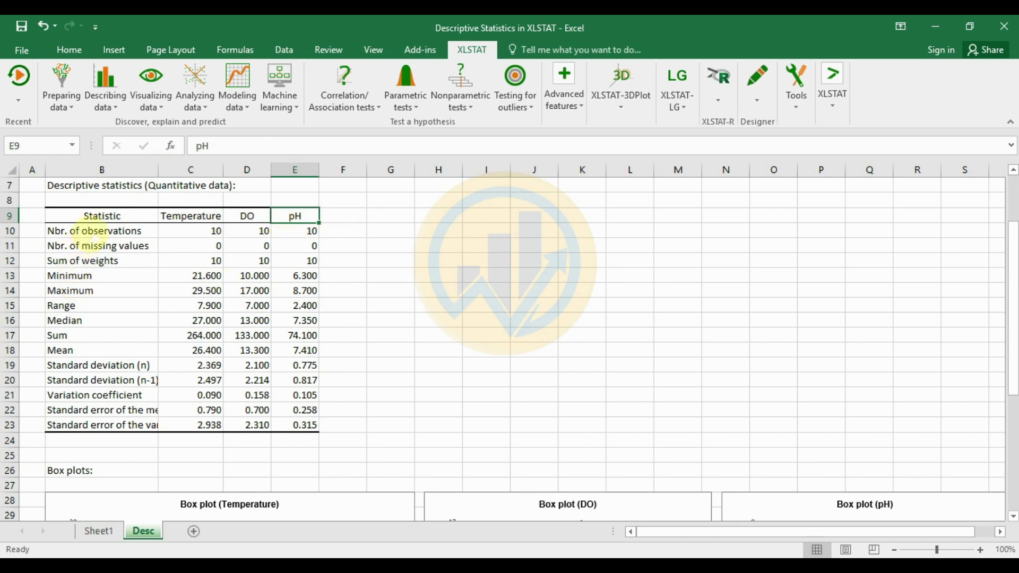
Step: Review counts, Temperature minimum 21.600 and maximum 29.500, and ranges 7.900, 7.000 and 2.400
{"action": "left_click", "coordinate": [89, 230]}
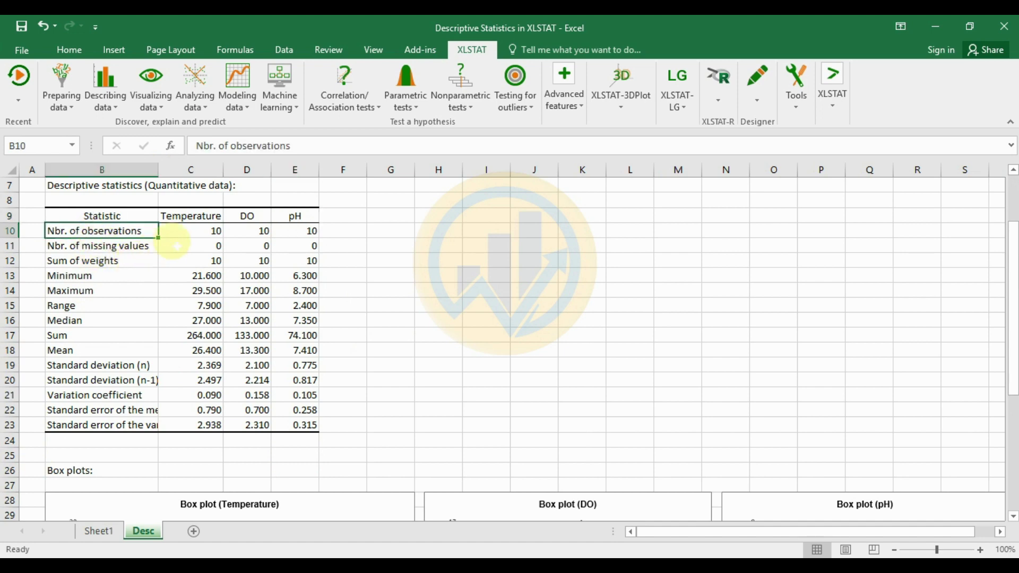
{"action": "left_click", "coordinate": [202, 230]}
{"action": "left_click_drag", "start_coordinate": [202, 231], "coordinate": [312, 231]}
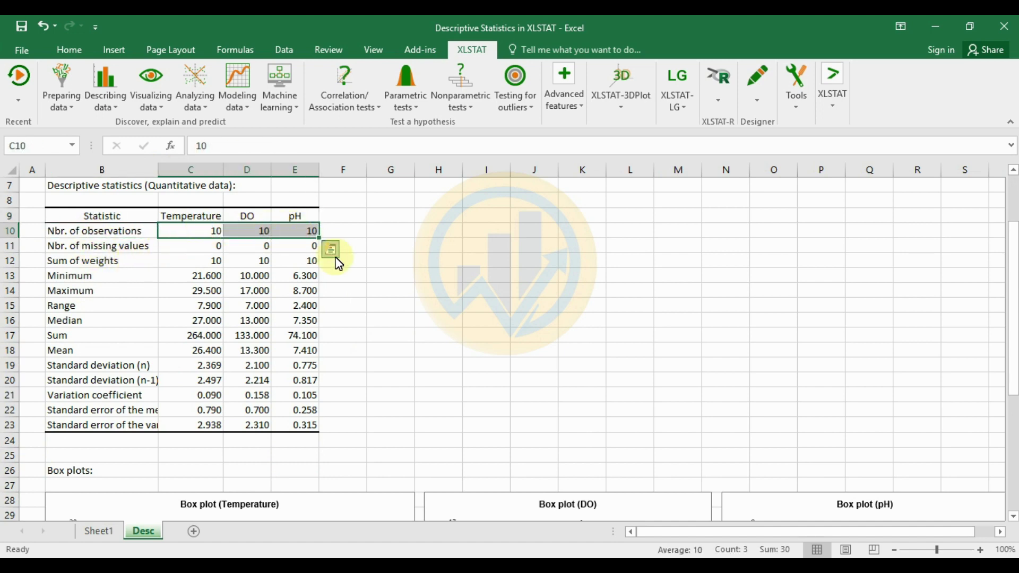
{"action": "left_click_drag", "start_coordinate": [189, 254], "coordinate": [292, 253]}
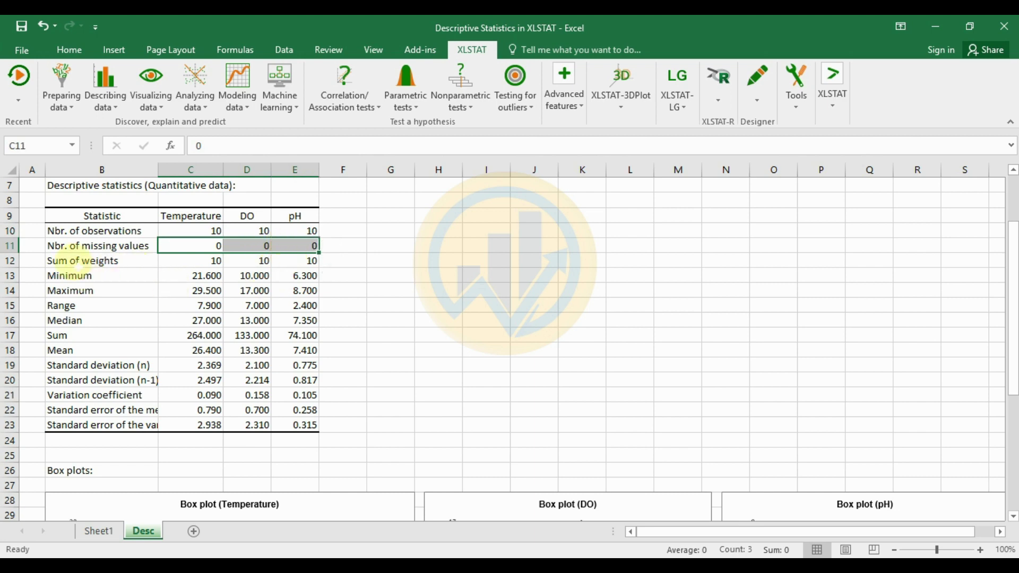
{"action": "left_click_drag", "start_coordinate": [171, 259], "coordinate": [306, 260]}
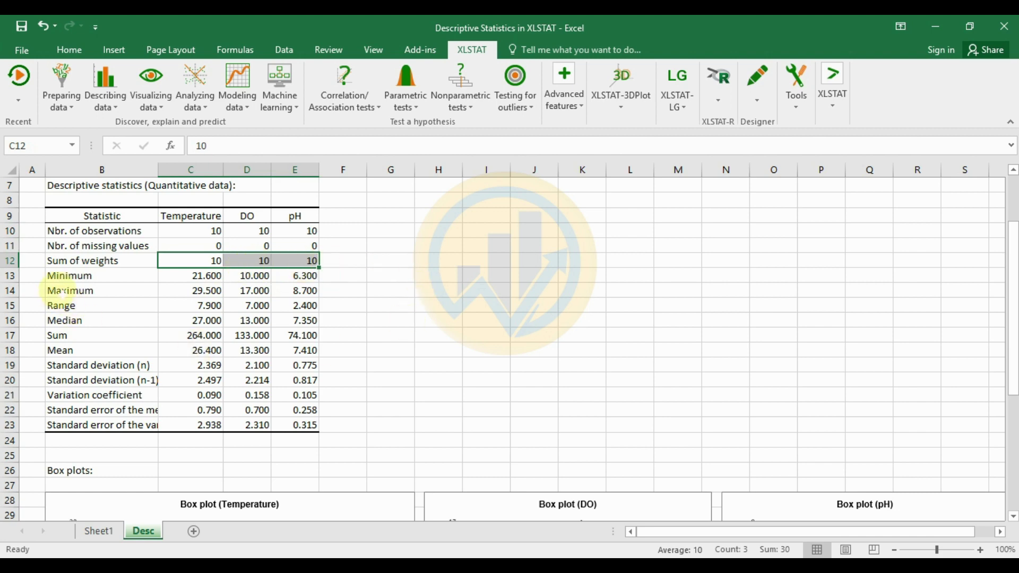
{"action": "left_click", "coordinate": [189, 278]}
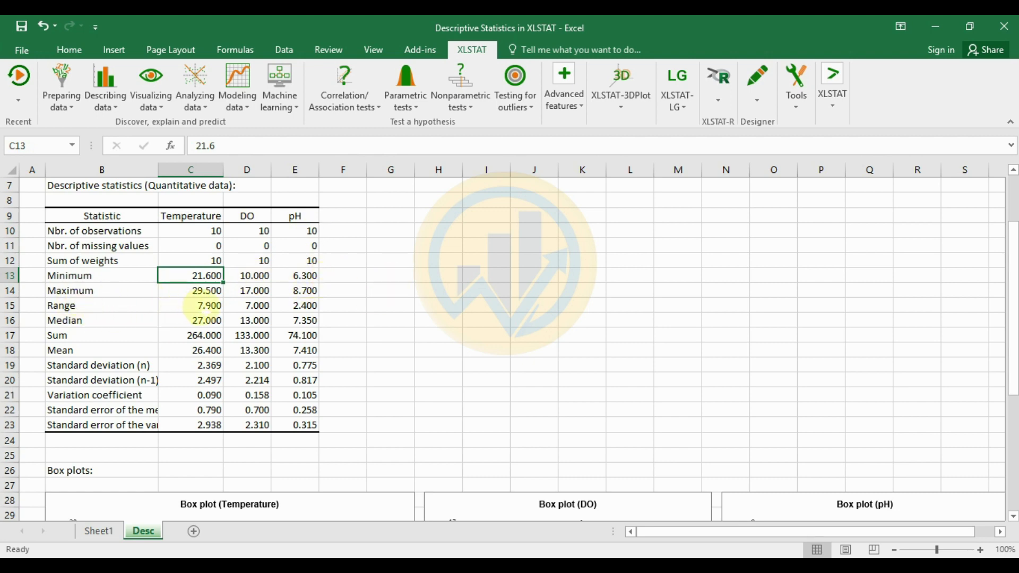
{"action": "left_click", "coordinate": [208, 291]}
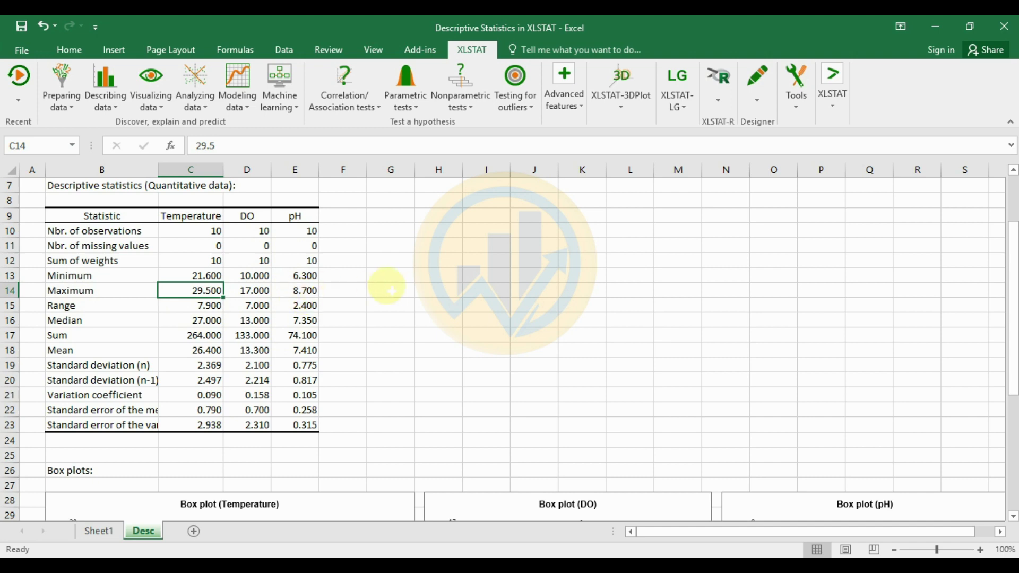
{"action": "left_click", "coordinate": [194, 305]}
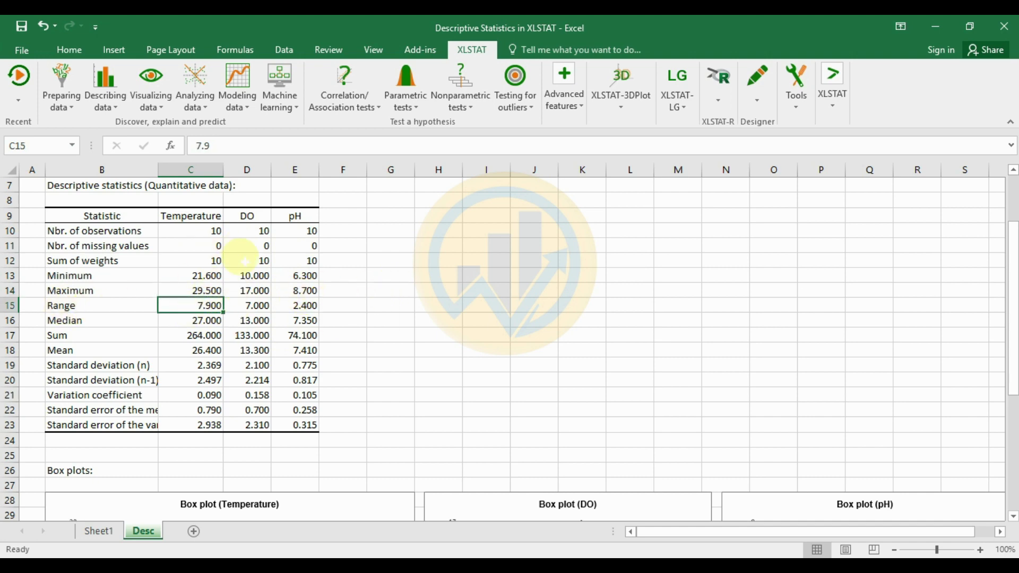
{"action": "left_click", "coordinate": [248, 309]}
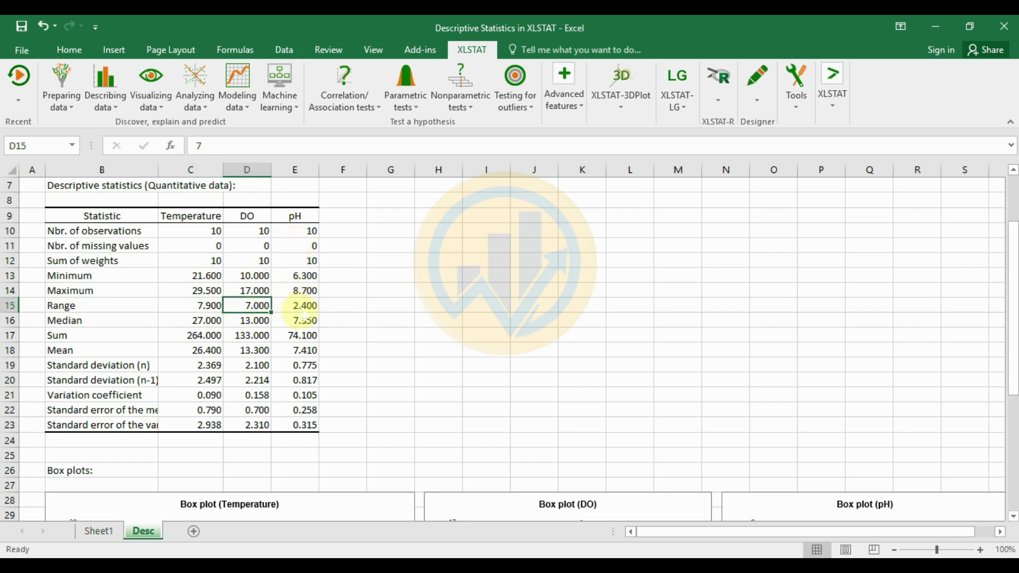
{"action": "left_click", "coordinate": [296, 307]}
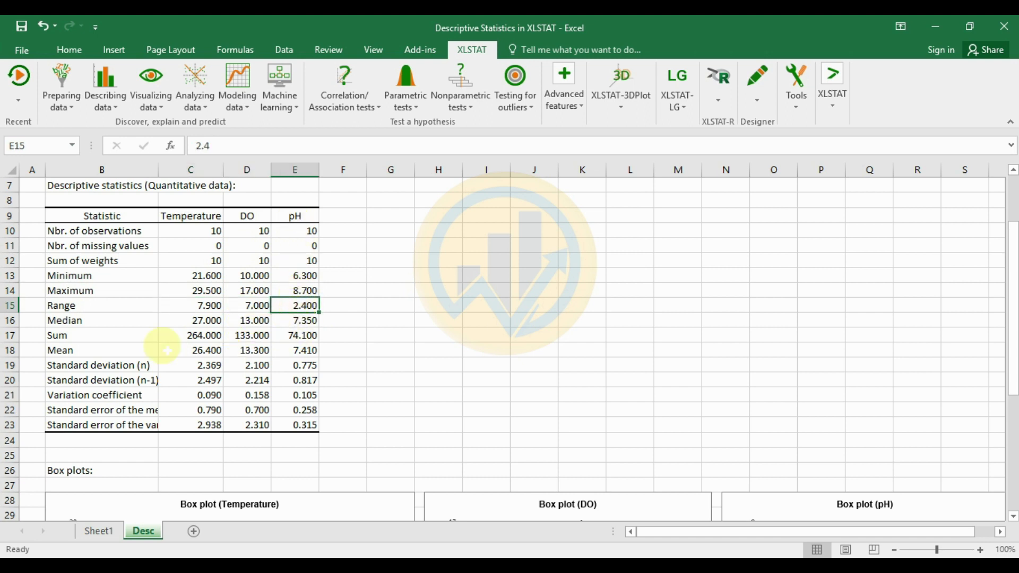
{"action": "left_click", "coordinate": [100, 325]}
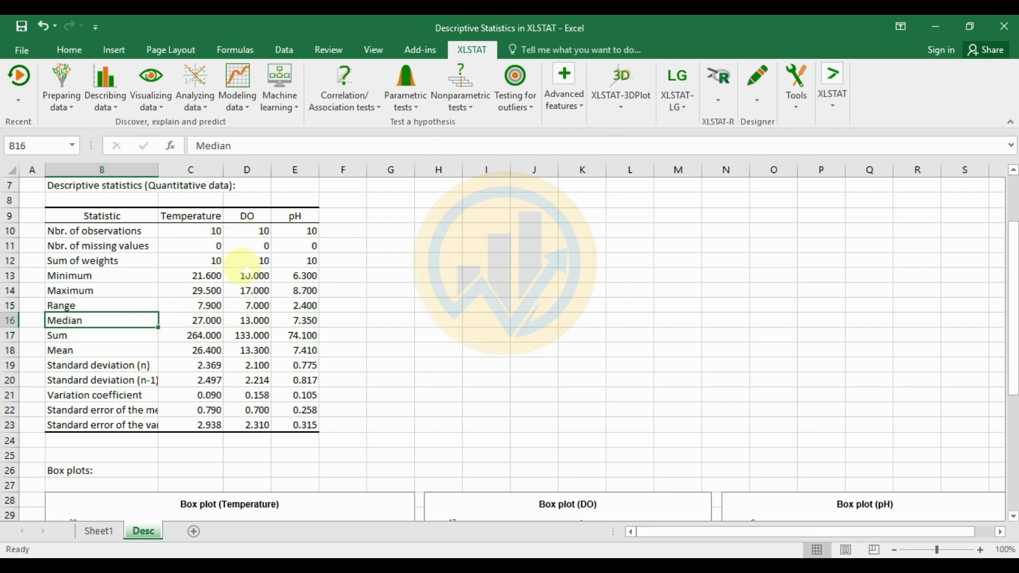
{"action": "left_click", "coordinate": [245, 324]}
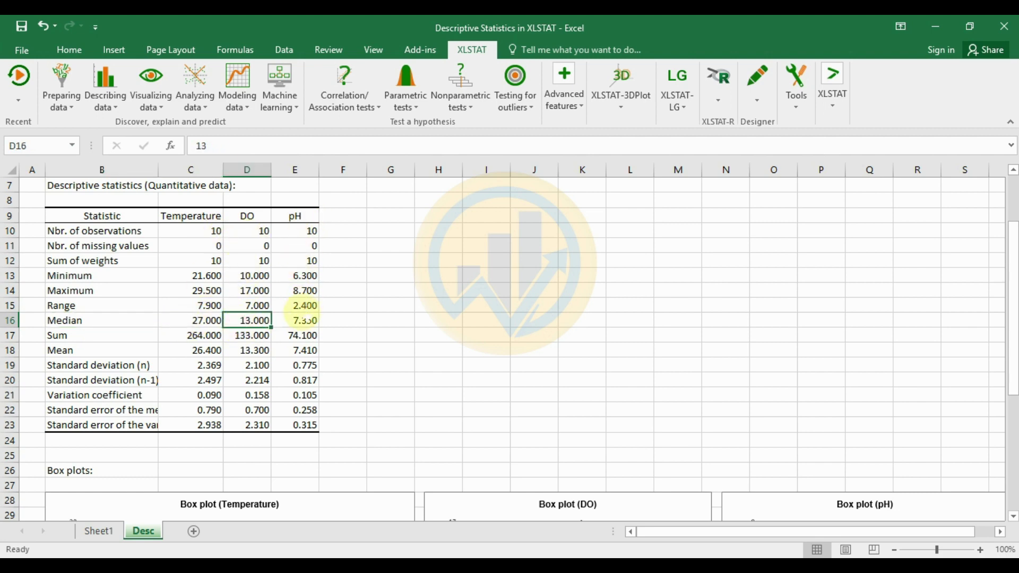
{"action": "left_click", "coordinate": [303, 322]}
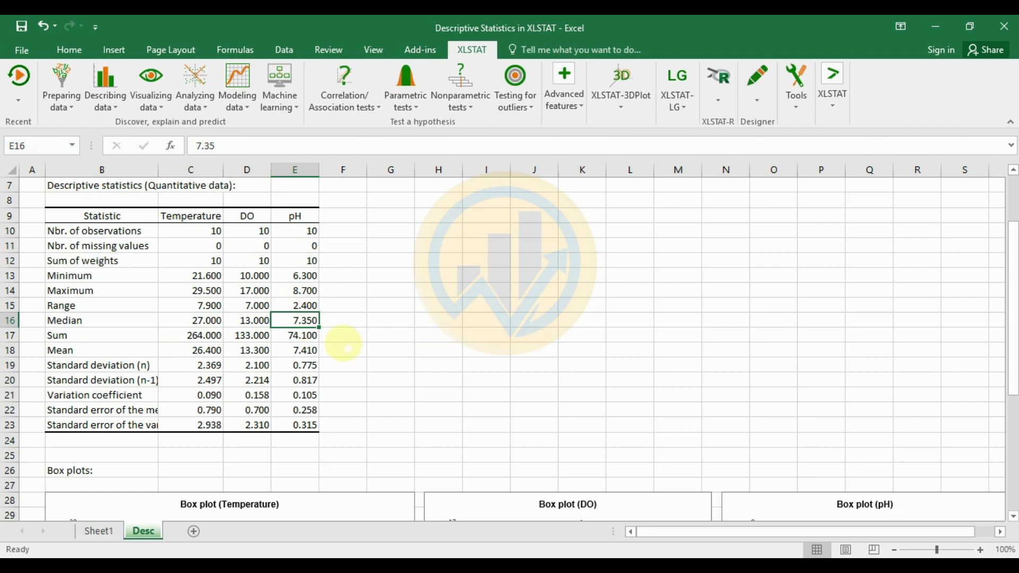
{"action": "left_click", "coordinate": [61, 335]}
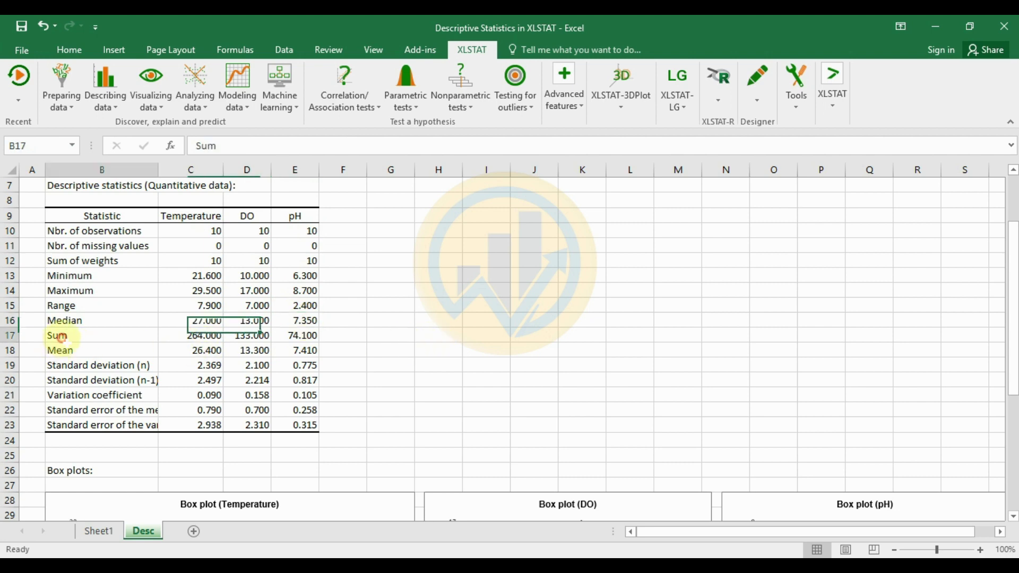
{"action": "left_click", "coordinate": [195, 336]}
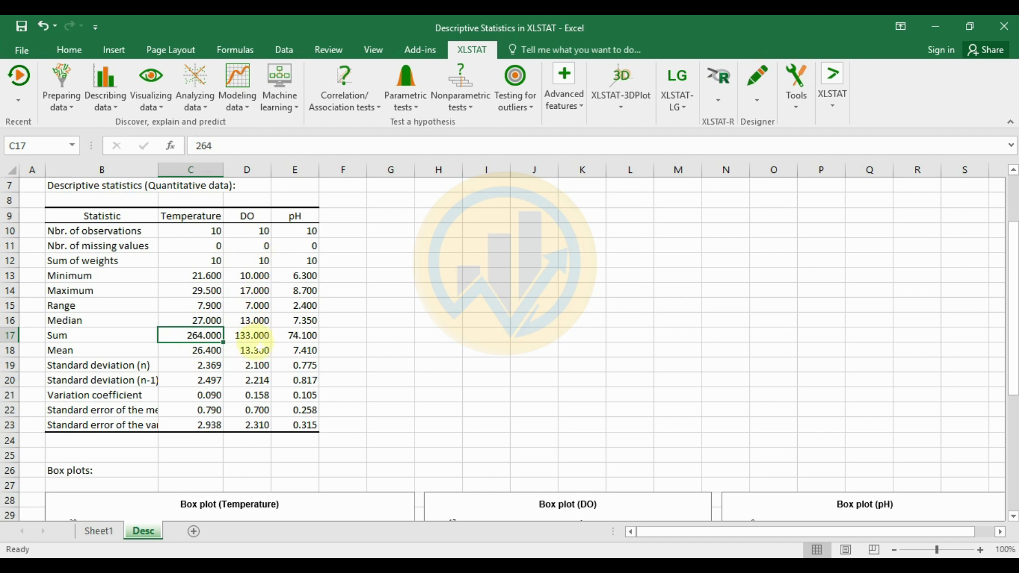
{"action": "left_click", "coordinate": [305, 335]}
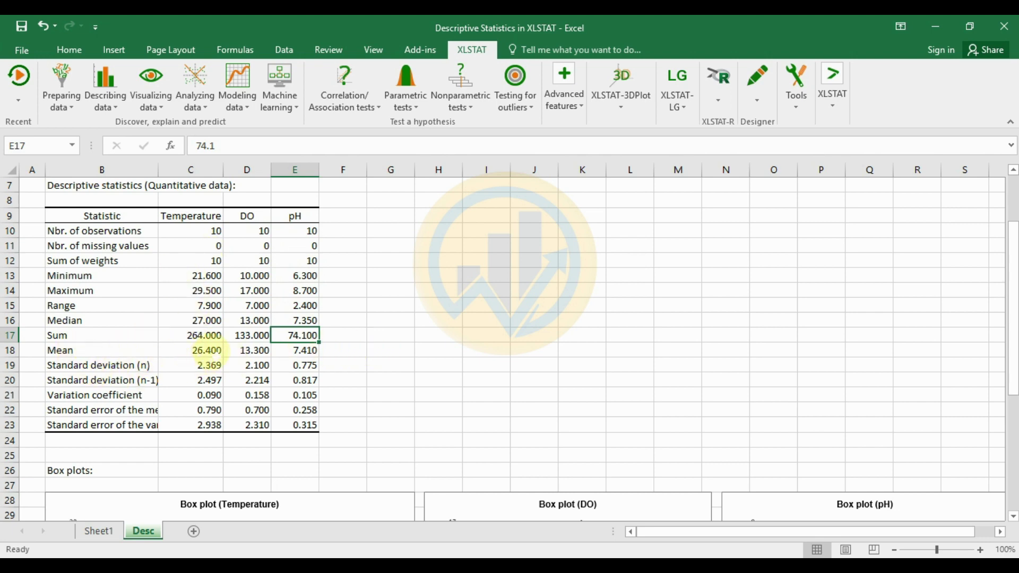
{"action": "left_click", "coordinate": [210, 351]}
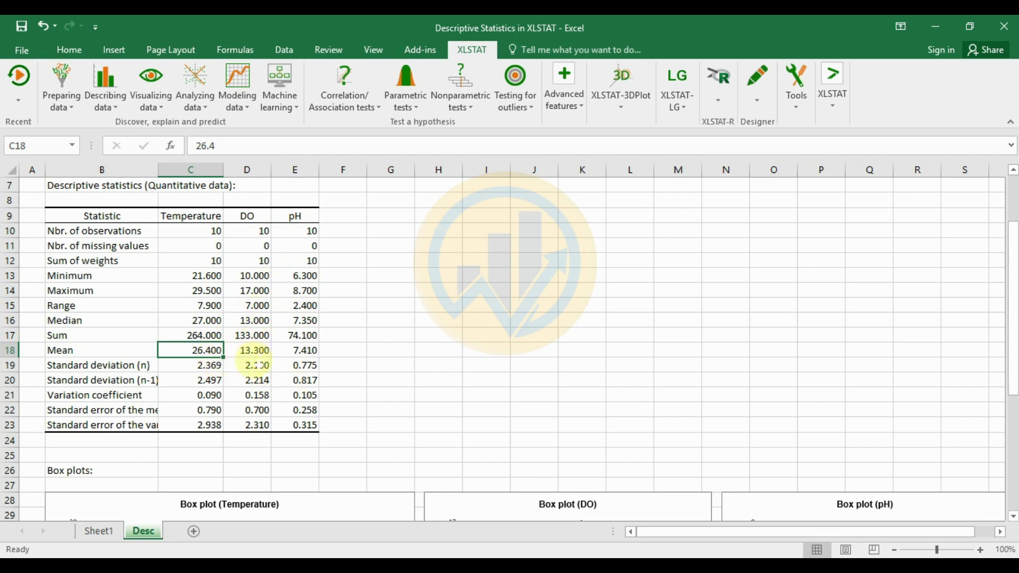
{"action": "left_click", "coordinate": [254, 352]}
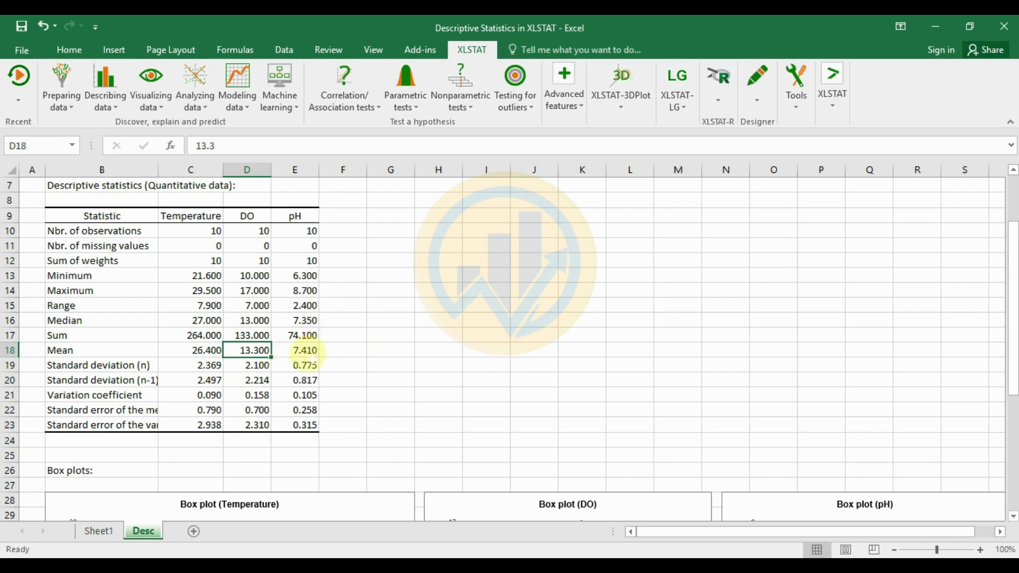
{"action": "left_click", "coordinate": [306, 352]}
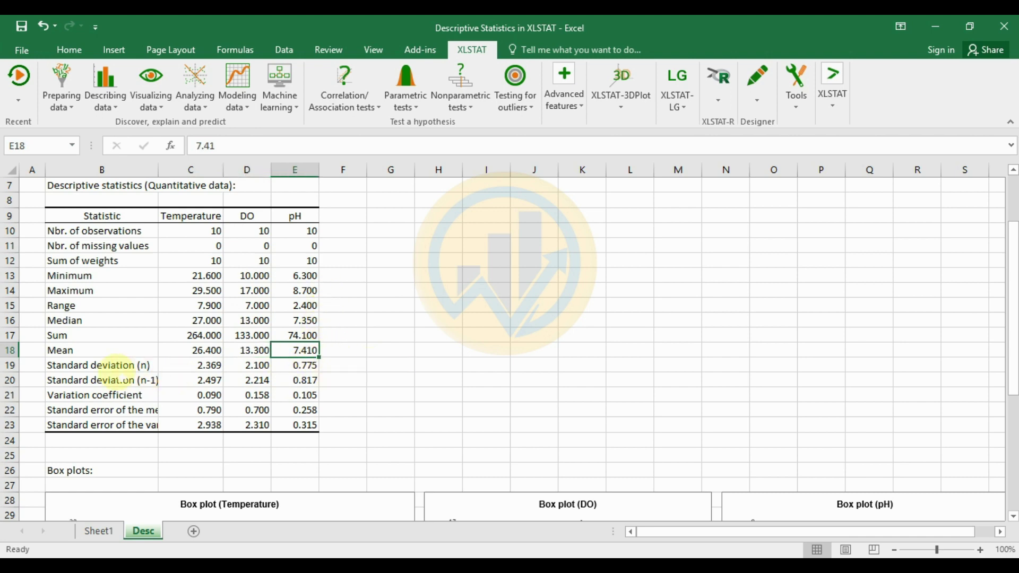
{"action": "left_click", "coordinate": [120, 366]}
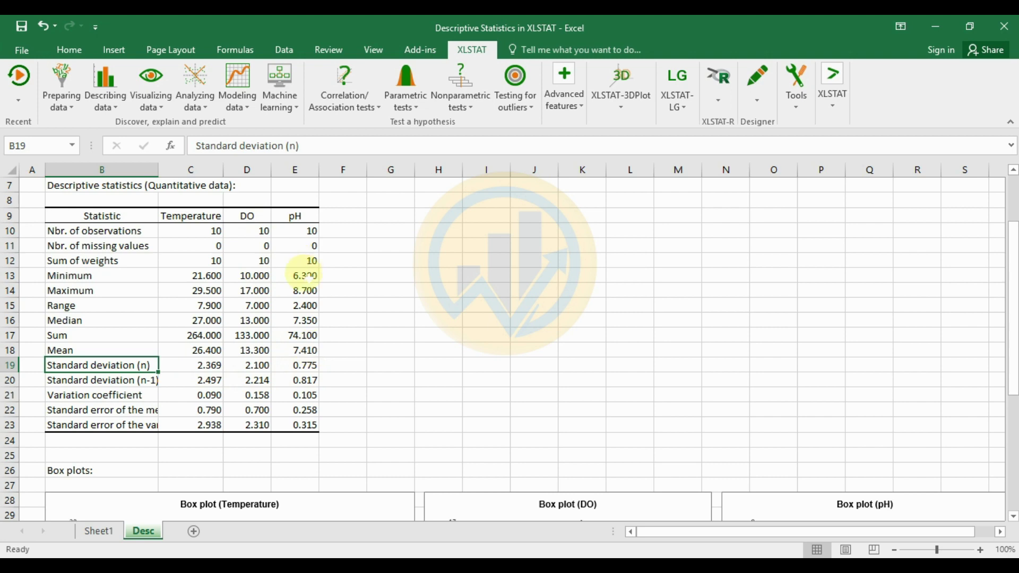
{"action": "left_click", "coordinate": [100, 382]}
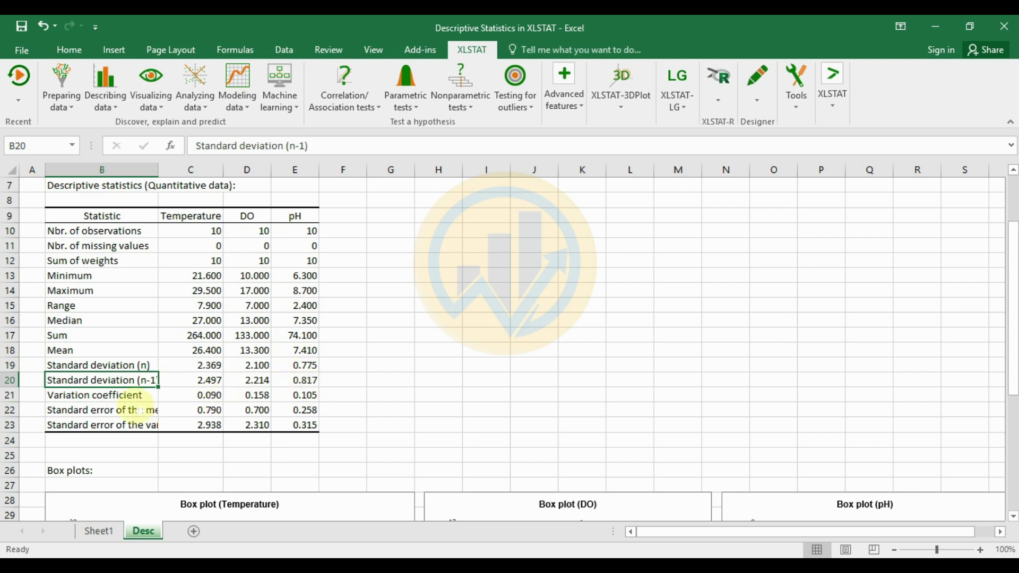
{"action": "left_click", "coordinate": [117, 401]}
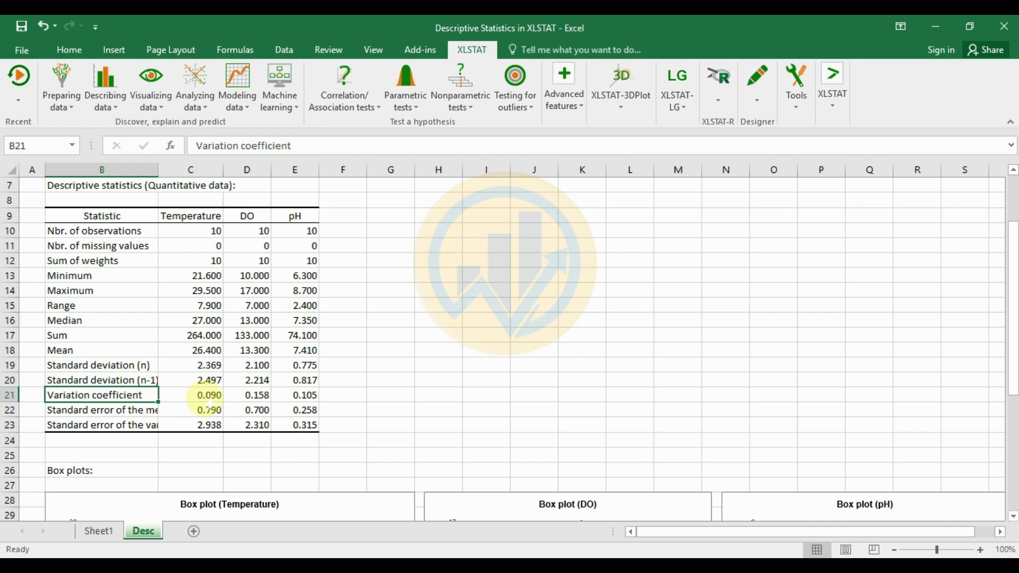
{"action": "left_click", "coordinate": [200, 395]}
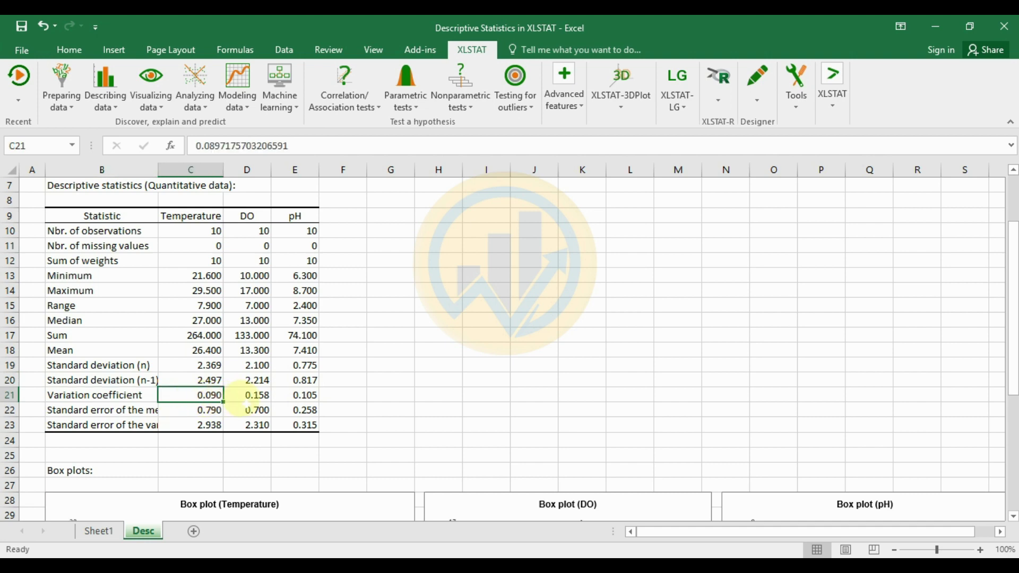
{"action": "left_click", "coordinate": [247, 397]}
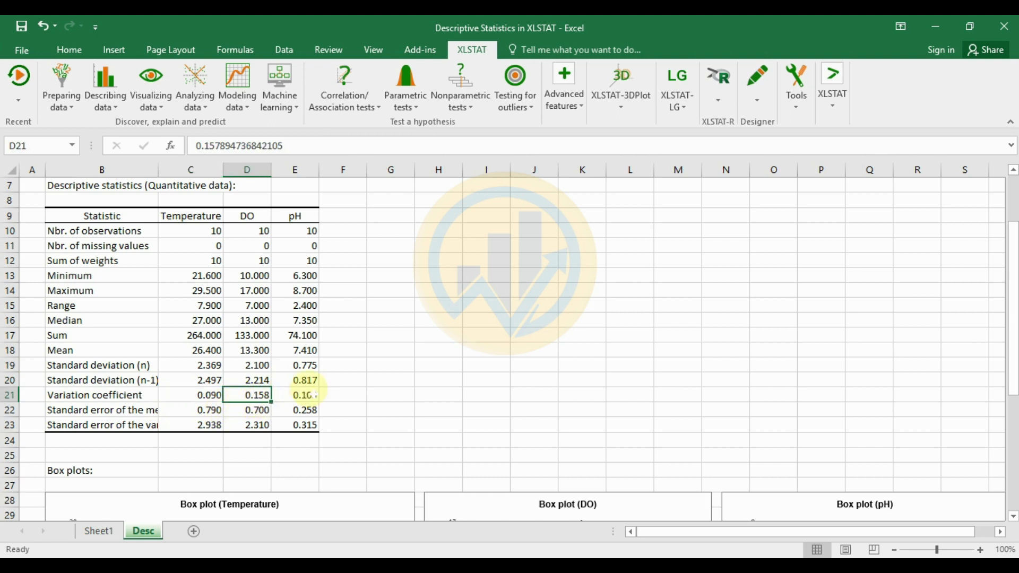
{"action": "left_click", "coordinate": [306, 396]}
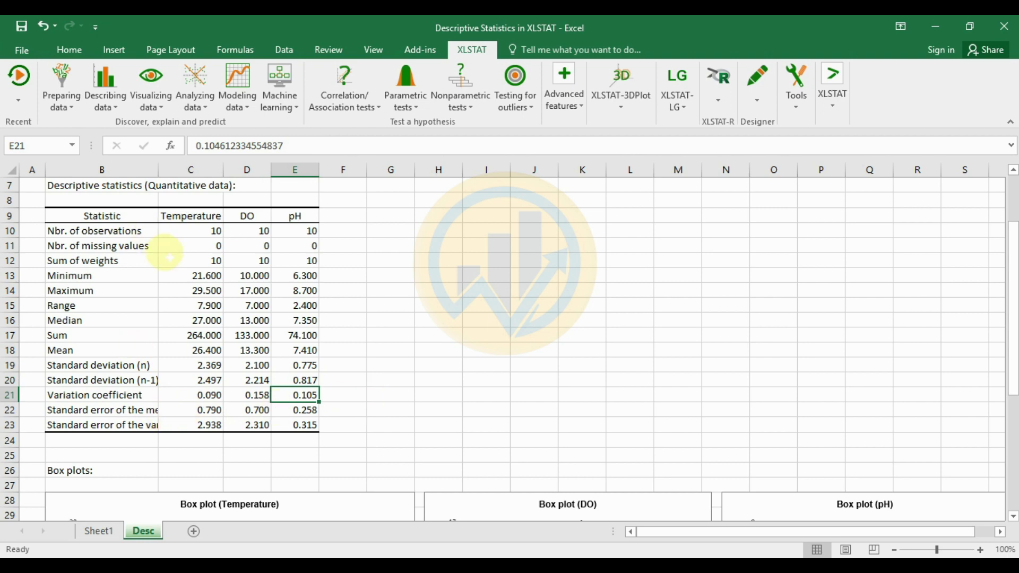
{"action": "left_click", "coordinate": [167, 185]}
Step: Widen column B to 28.00 and check standard errors of the mean 0.790, 0.700, 0.258
{"action": "left_click_drag", "start_coordinate": [158, 170], "coordinate": [196, 170]}
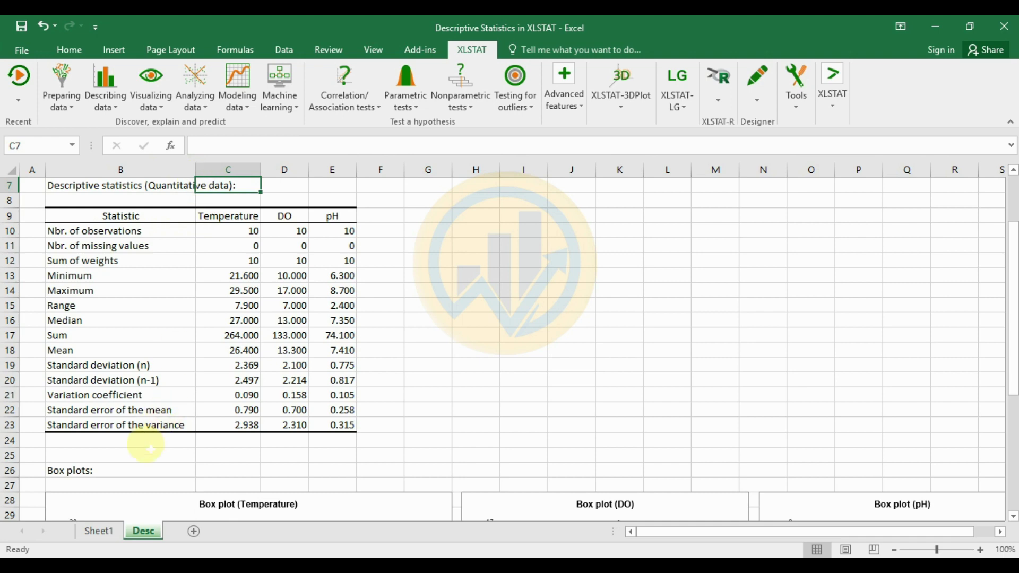
{"action": "left_click", "coordinate": [173, 410]}
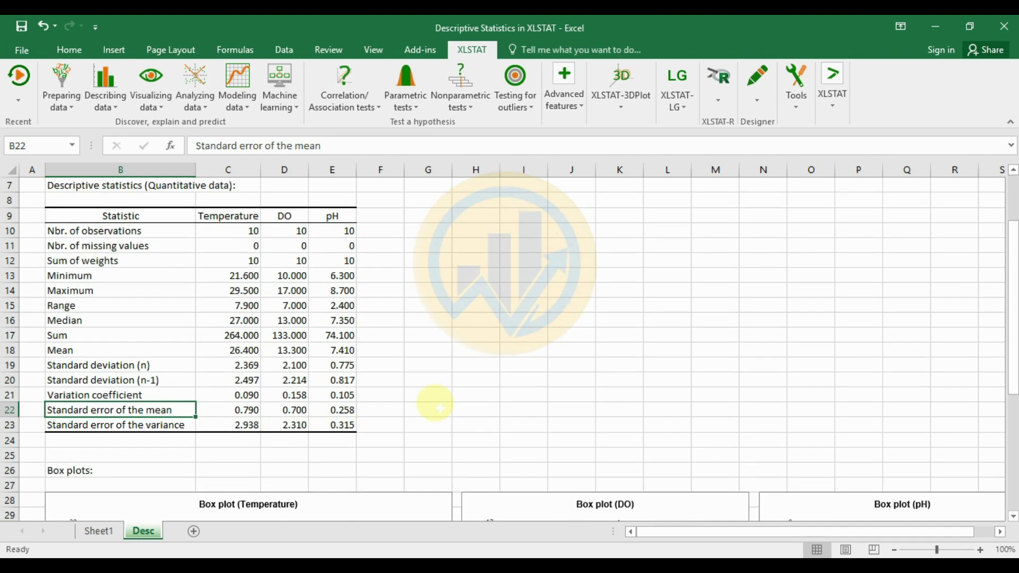
Step: Scroll down and inspect the Temperature, DO and pH box plots in turn
{"action": "scroll", "coordinate": [403, 401], "scroll_direction": "down", "scroll_amount": 2}
{"action": "scroll", "coordinate": [435, 291], "scroll_direction": "down", "scroll_amount": 2}
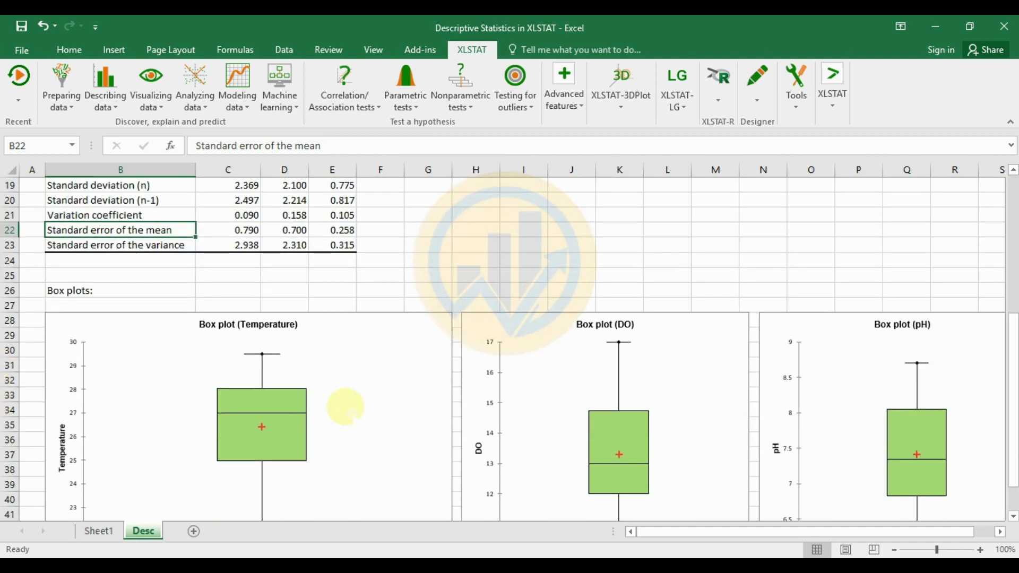
{"action": "scroll", "coordinate": [345, 419], "scroll_direction": "down", "scroll_amount": 1}
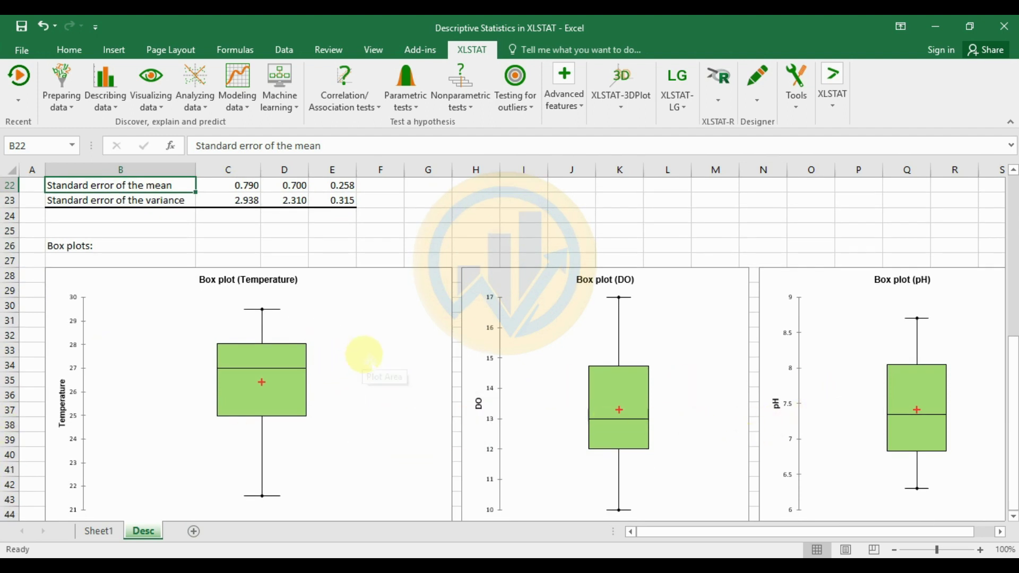
{"action": "left_click", "coordinate": [378, 291]}
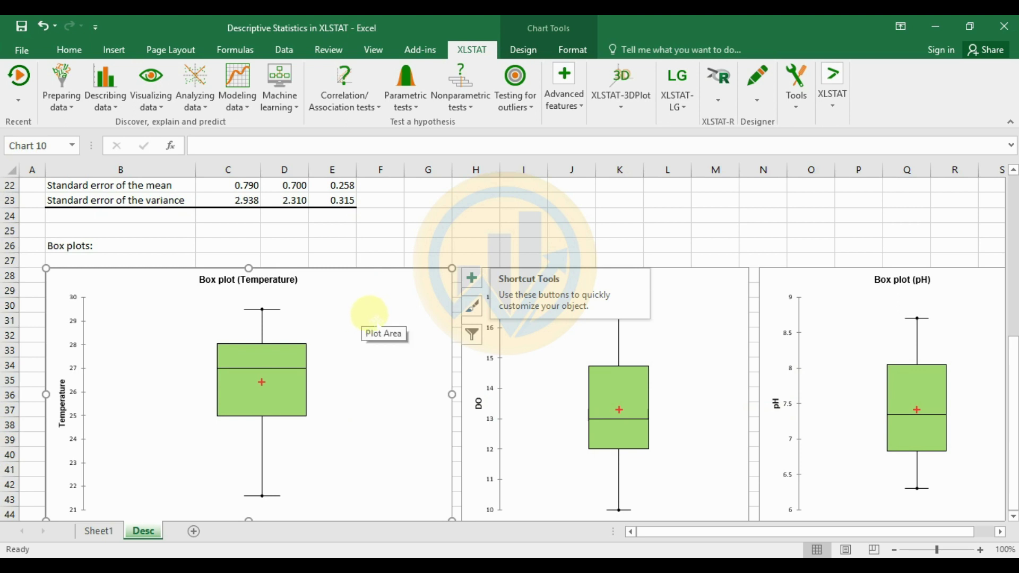
{"action": "scroll", "coordinate": [380, 329], "scroll_direction": "down", "scroll_amount": 1}
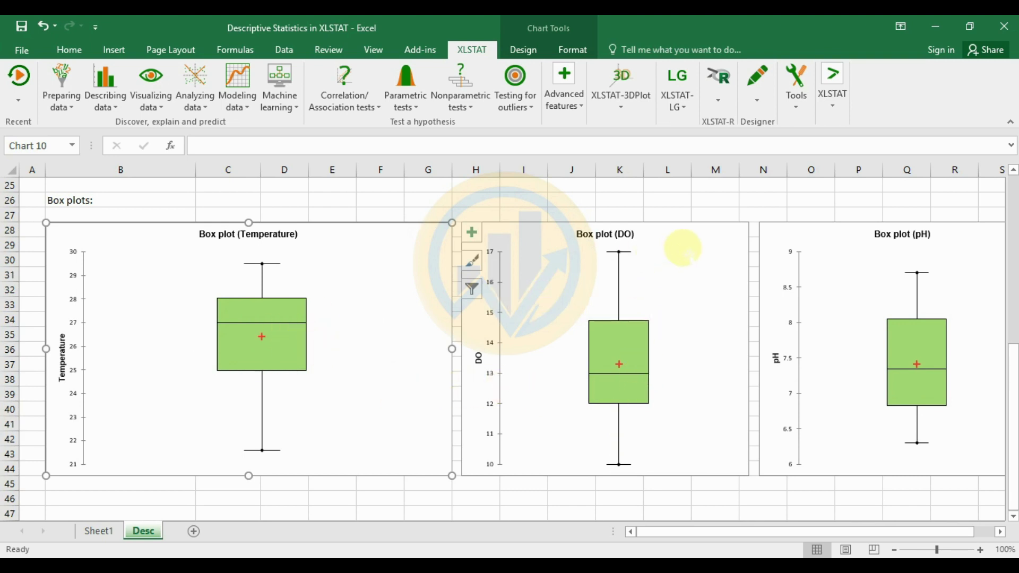
{"action": "left_click", "coordinate": [686, 250]}
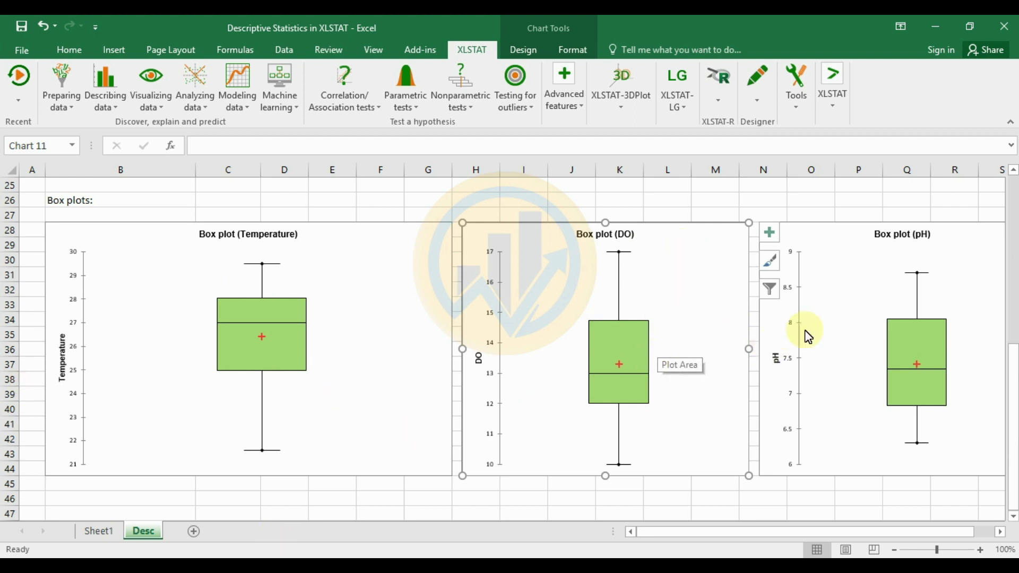
{"action": "left_click", "coordinate": [840, 315]}
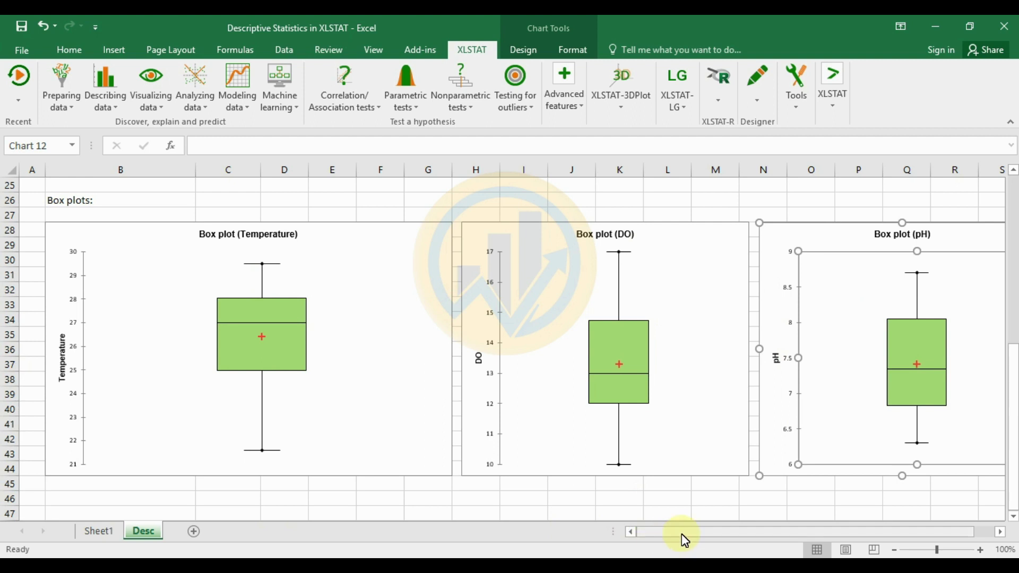
{"action": "left_click_drag", "start_coordinate": [684, 534], "coordinate": [610, 535]}
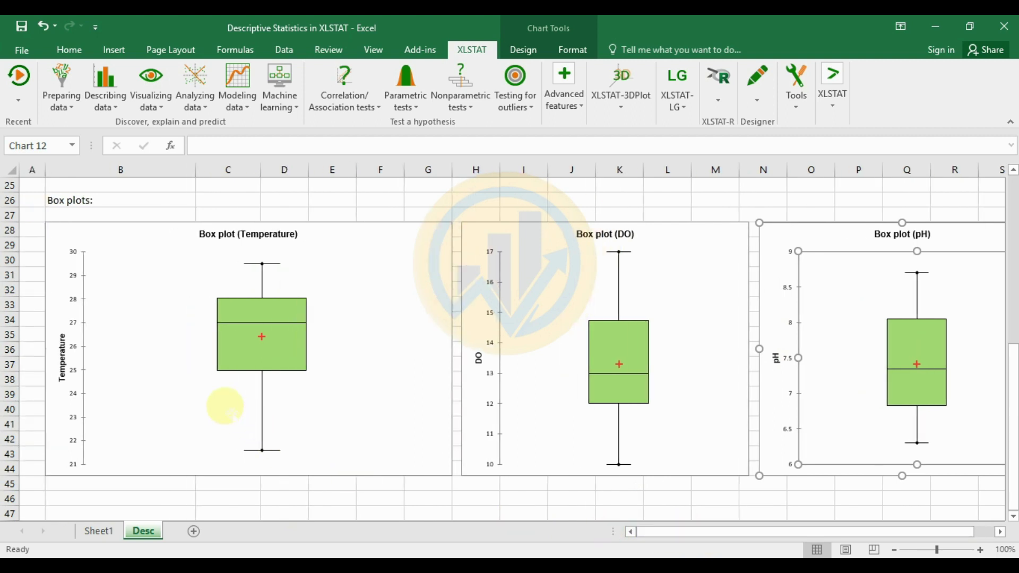
{"action": "scroll", "coordinate": [225, 405], "scroll_direction": "up", "scroll_amount": 4}
Step: Scroll back up to row 1 showing the XLSTAT run header
{"action": "scroll", "coordinate": [225, 406], "scroll_direction": "up", "scroll_amount": 3}
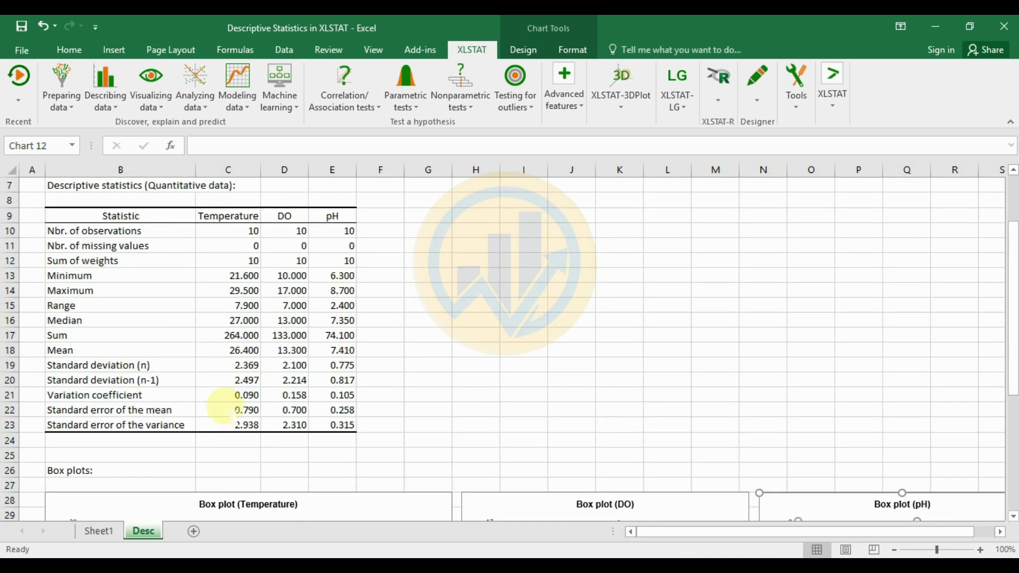